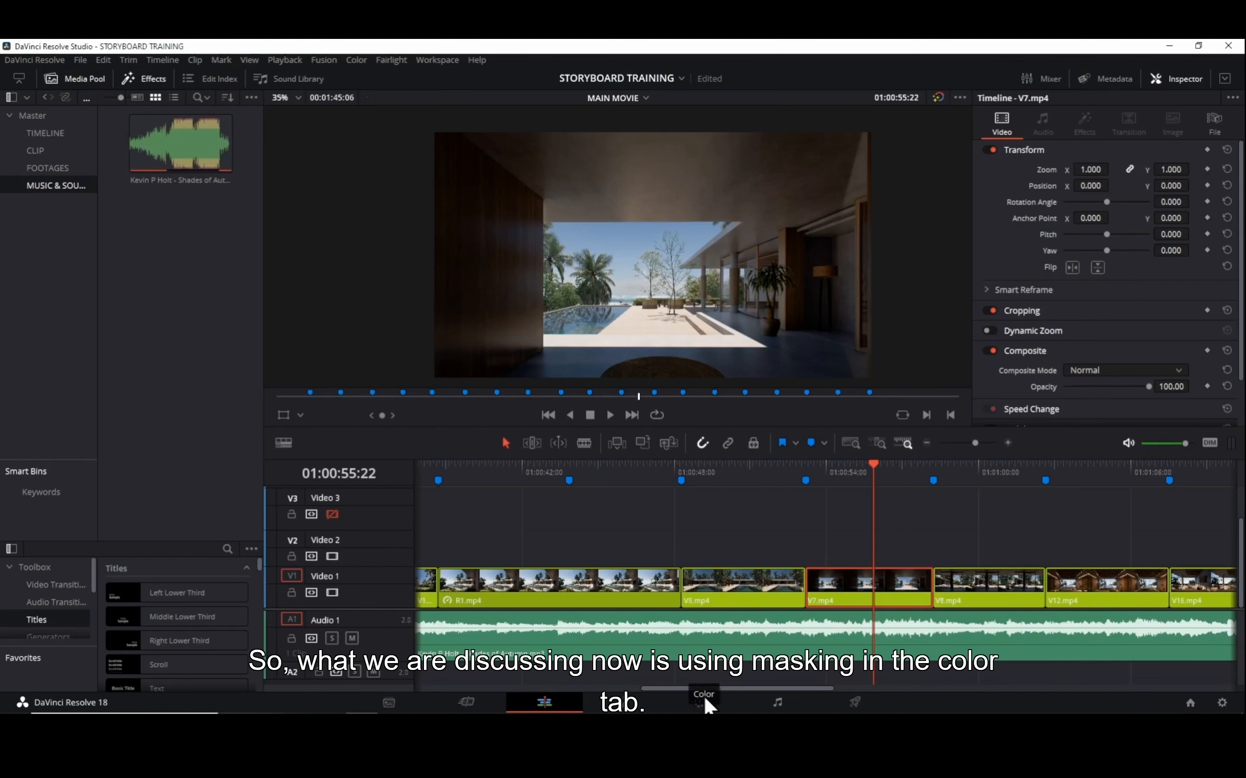
Step: Capture the viewer image with Snipping Tool and sketch two vertical door lines with outward arrows on it
scroll(699, 315, down, 1)
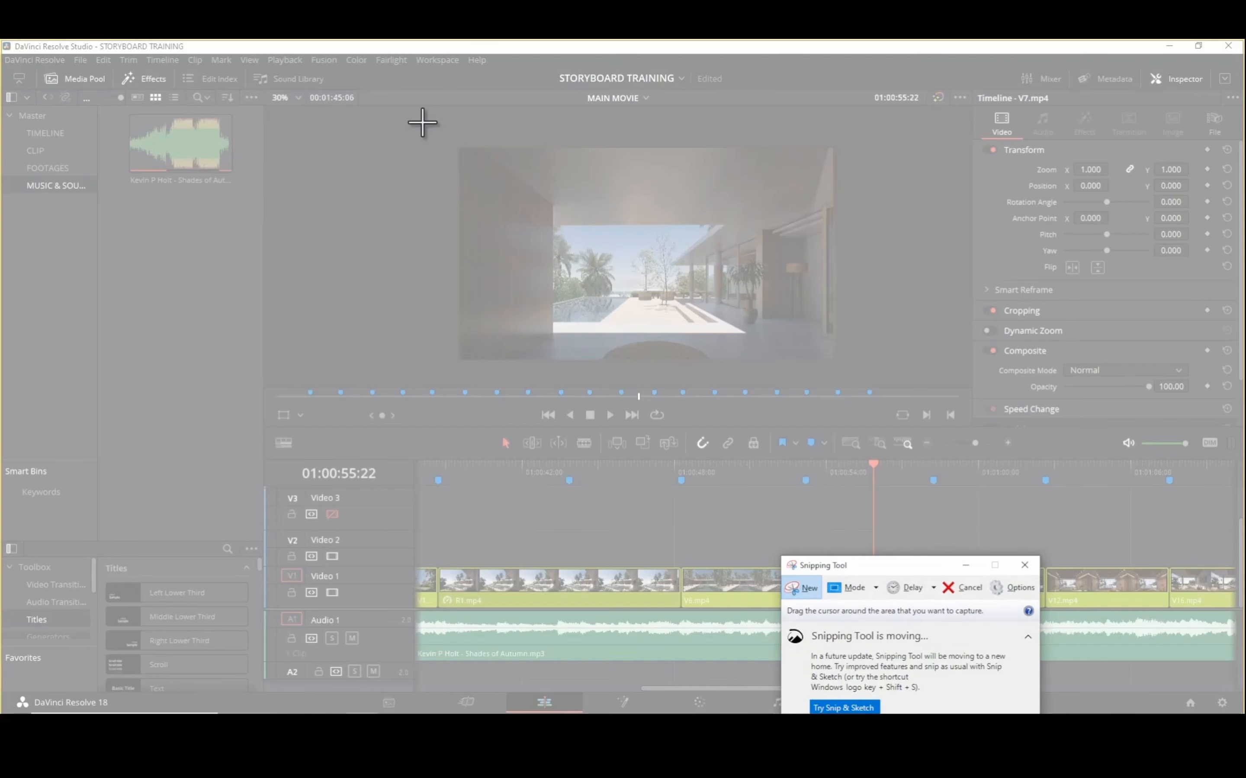
drag(422, 123, 877, 379)
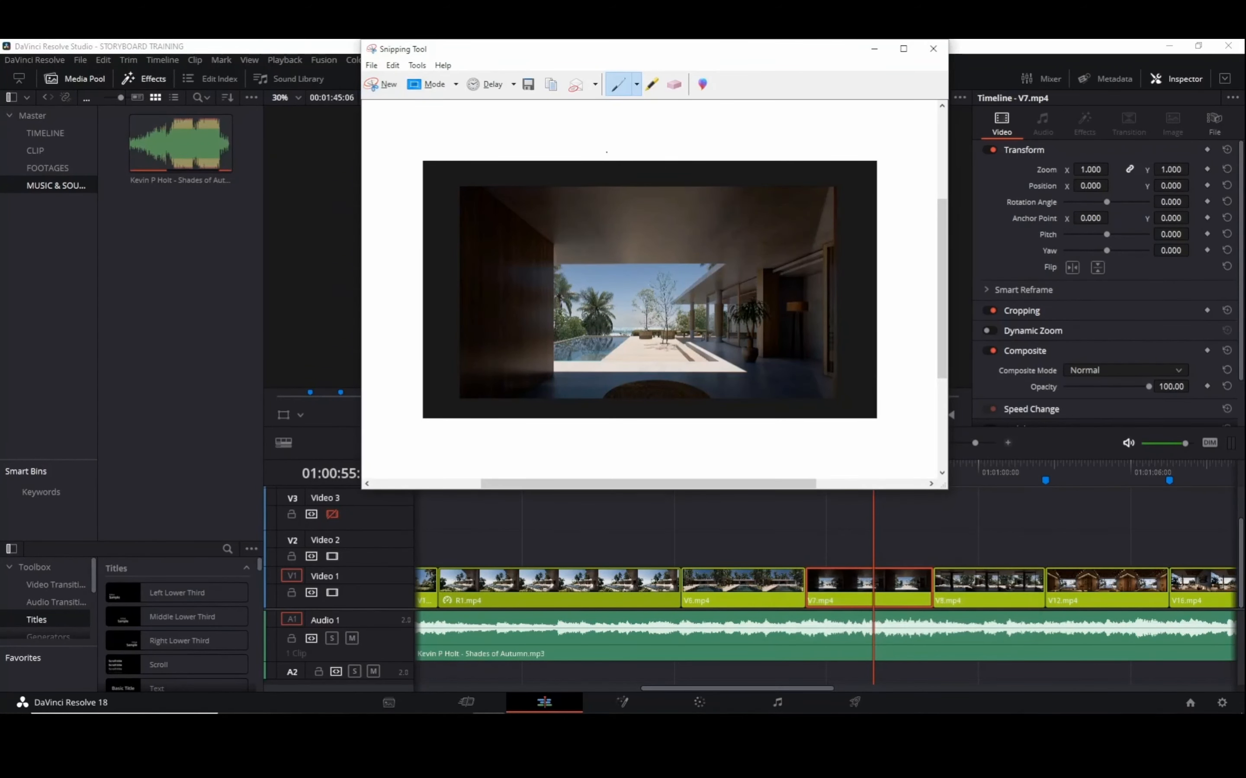
drag(612, 157, 602, 468)
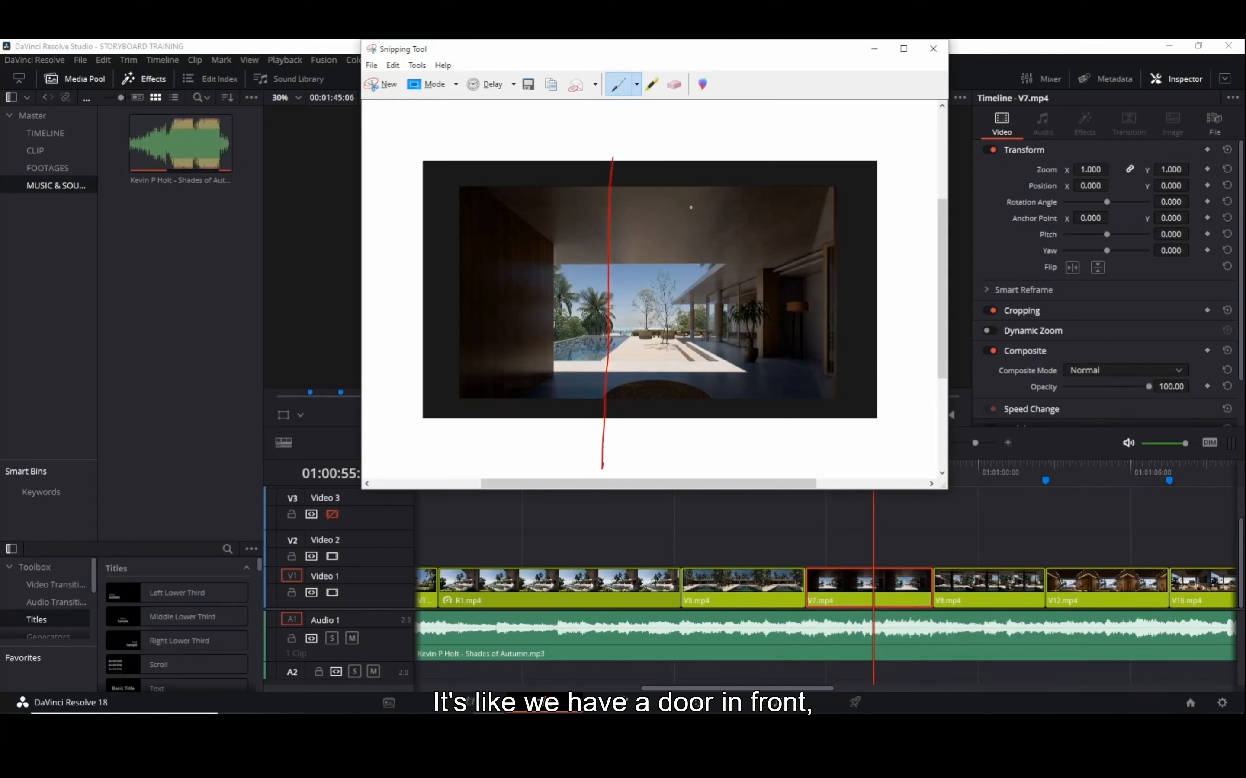
drag(707, 162, 706, 473)
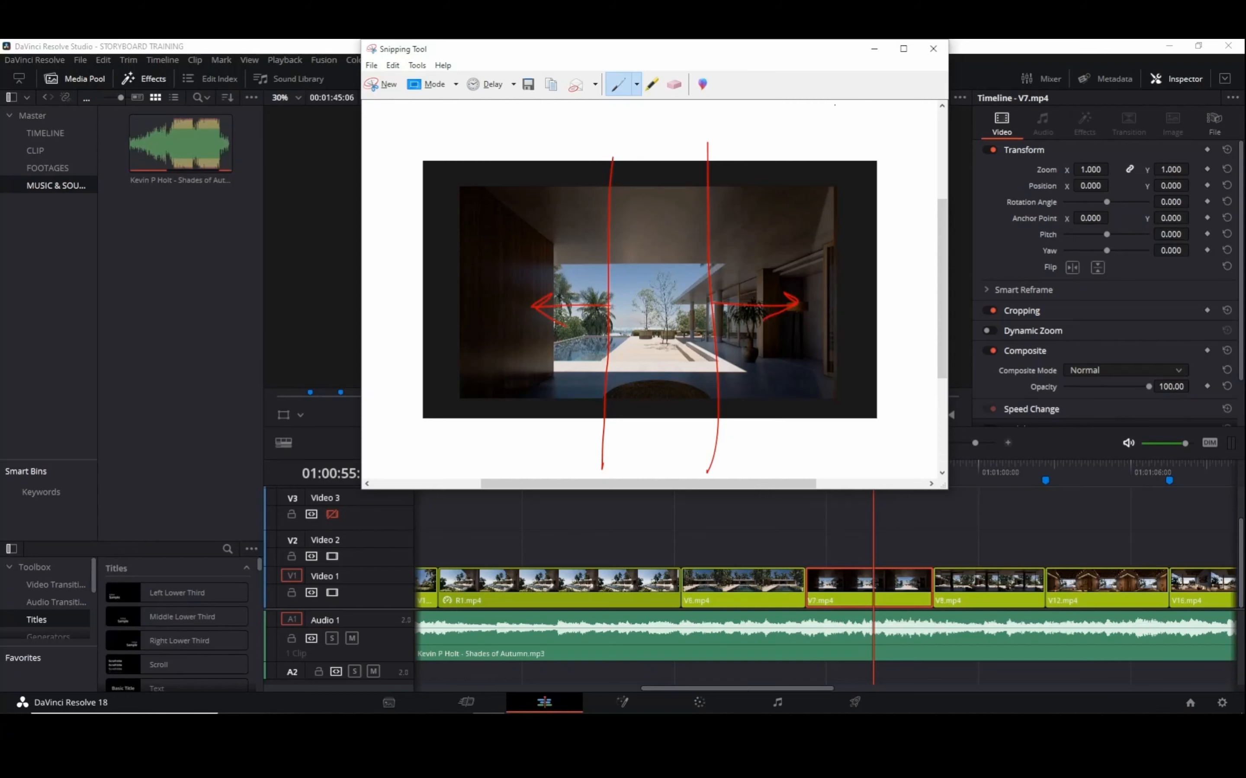
click(873, 49)
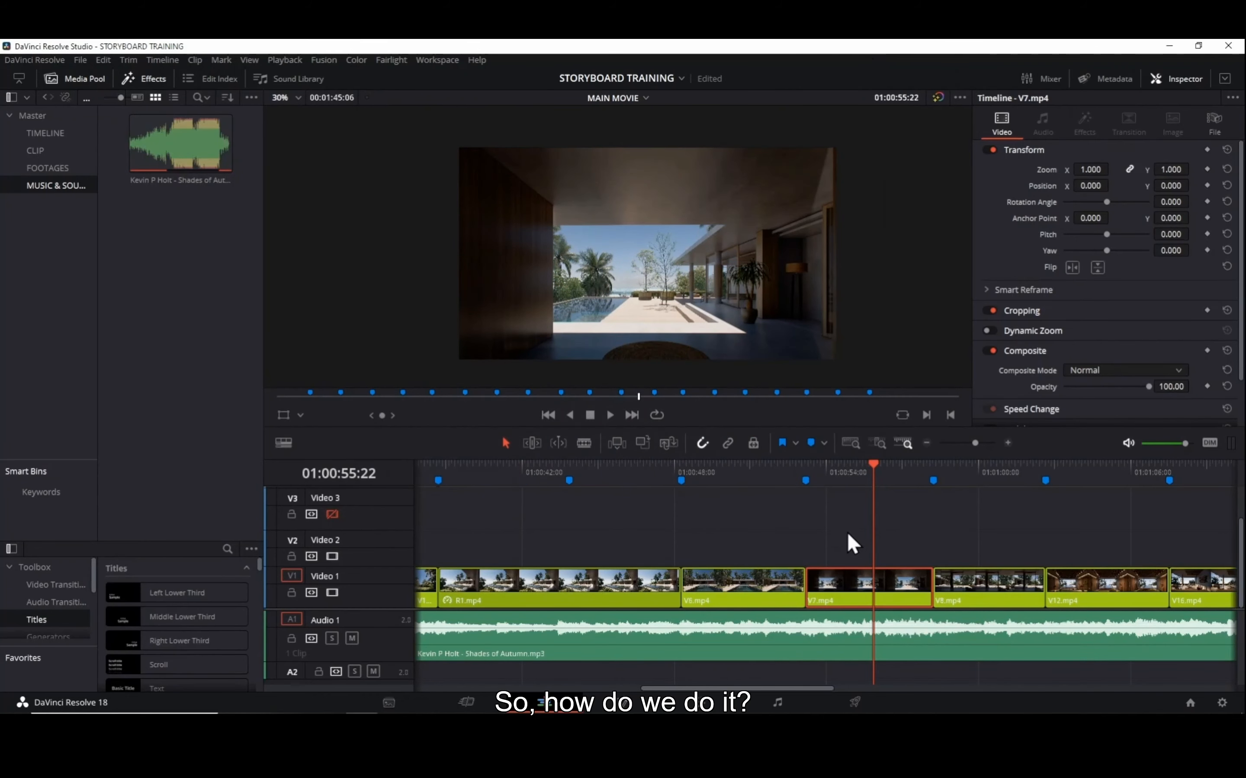
Step: Play the V7.mp4 clip from its start marker to examine the forward camera movement
click(821, 479)
click(806, 482)
key(space)
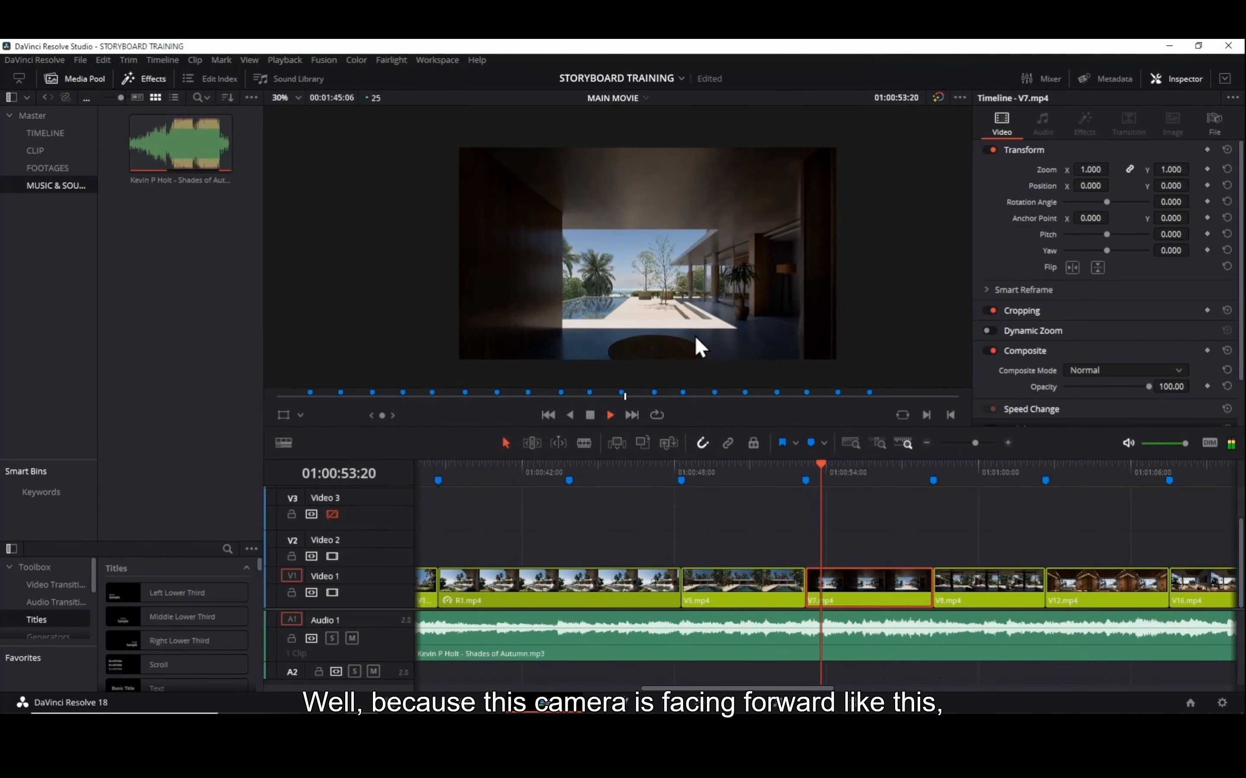
key(space)
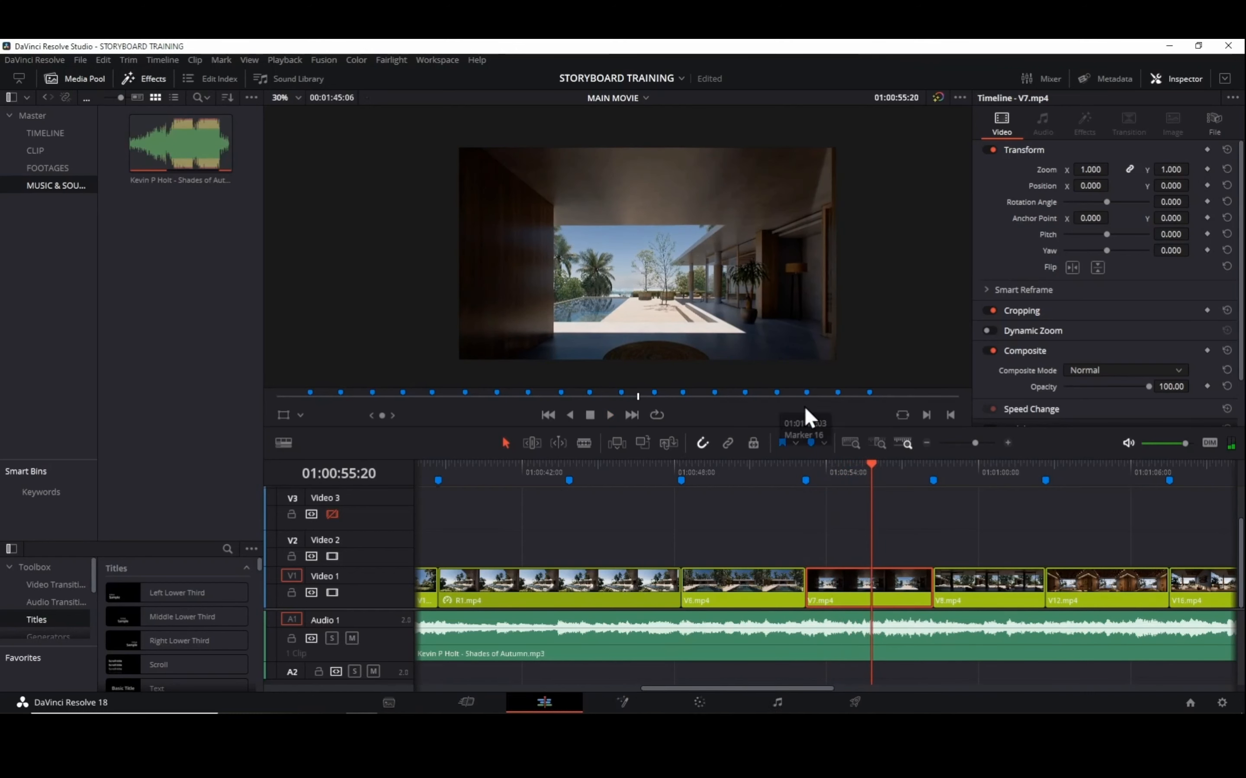
key(space)
key(space)
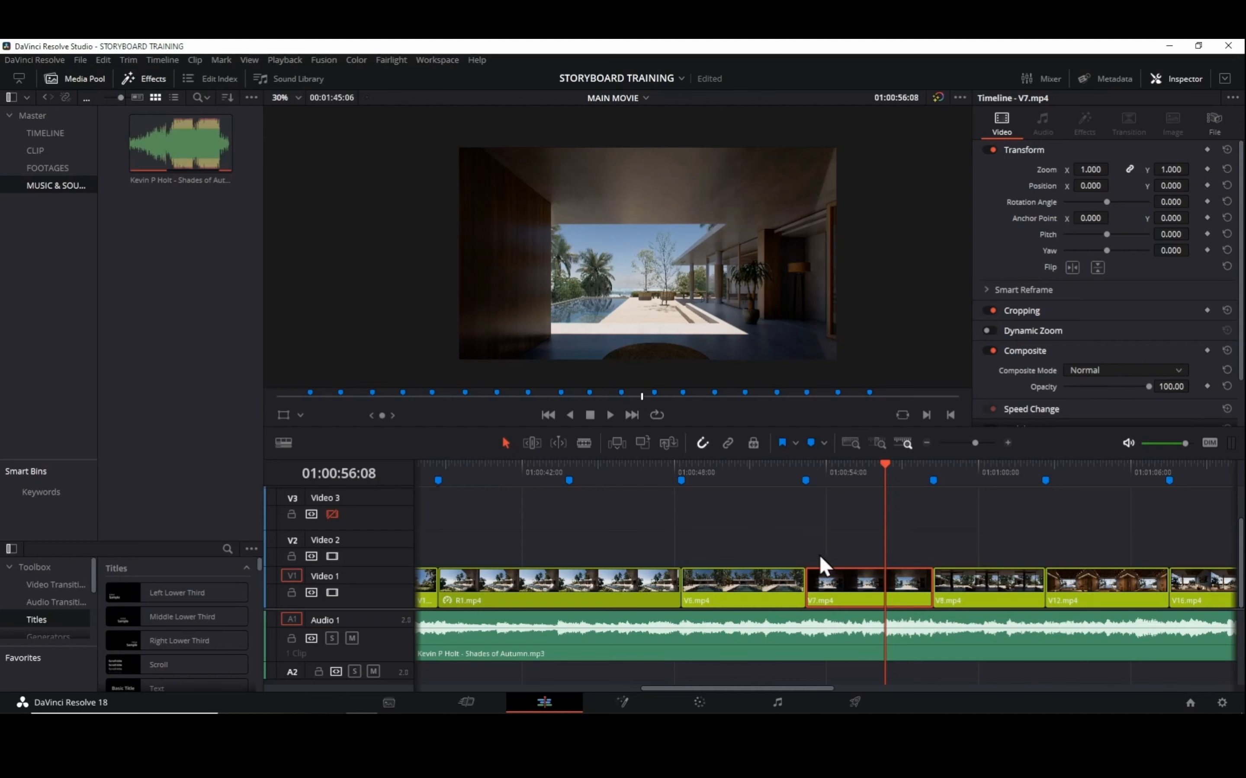
Step: Switch to the Color page for the V7.mp4 clip and delete its Chromatic Aberration Removal node
click(706, 707)
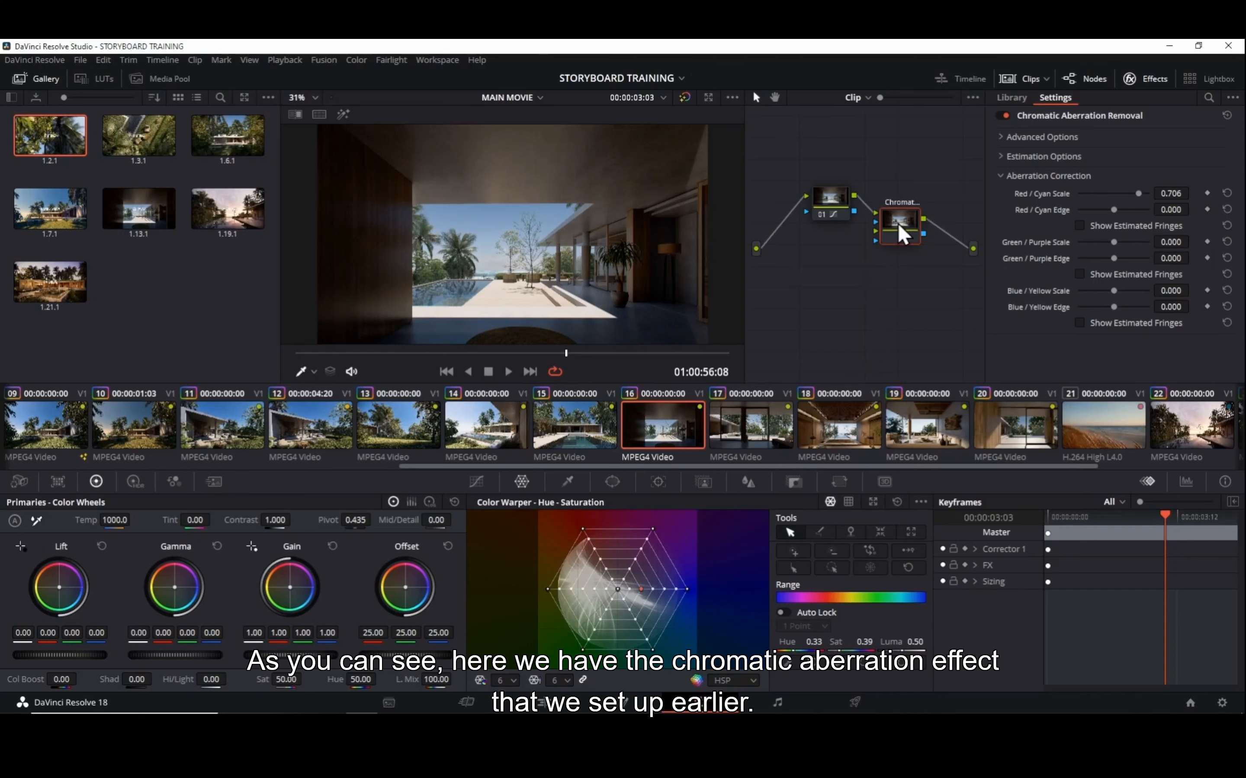
key(Delete)
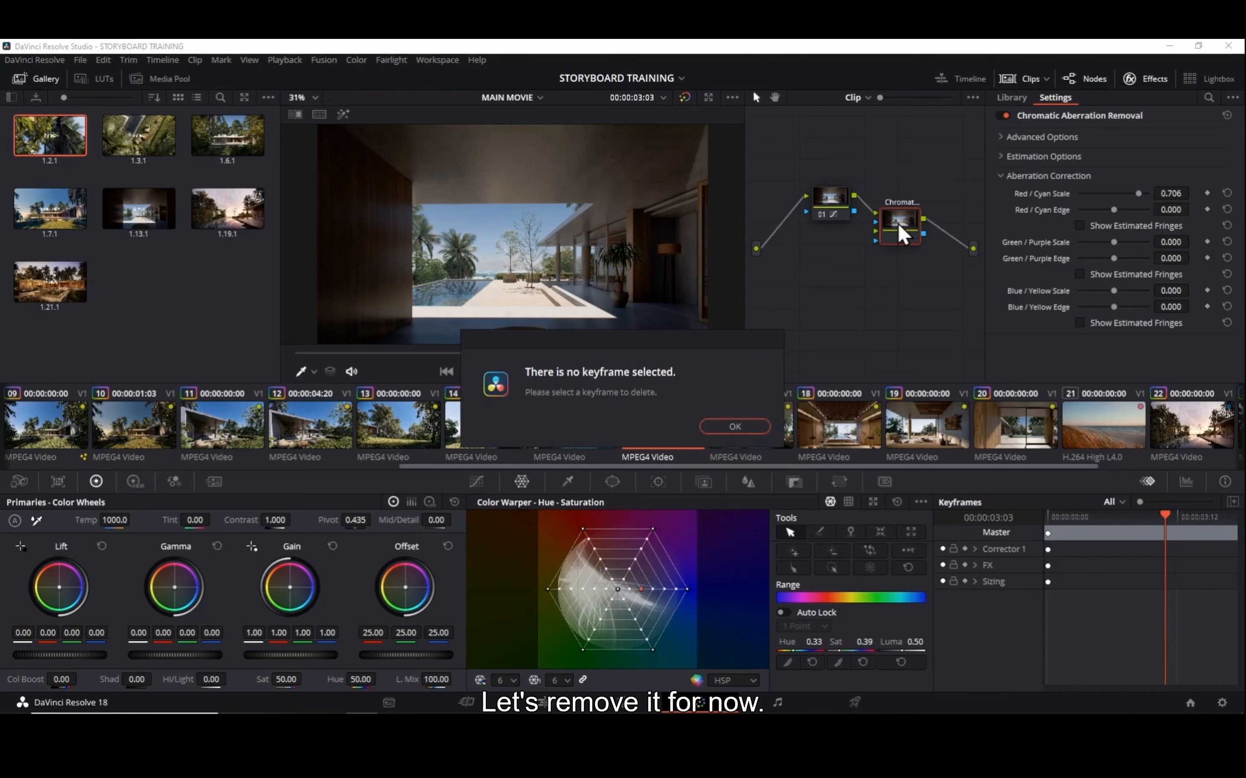
click(753, 427)
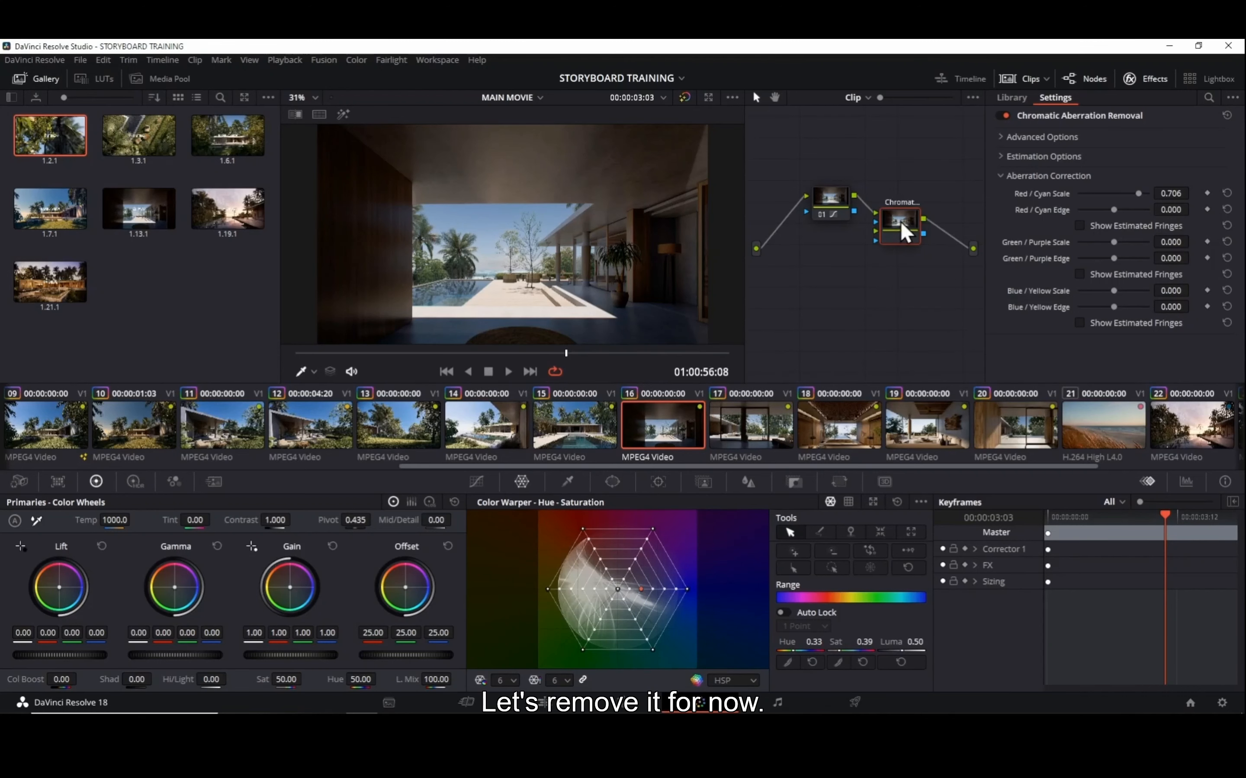
click(904, 233)
key(Delete)
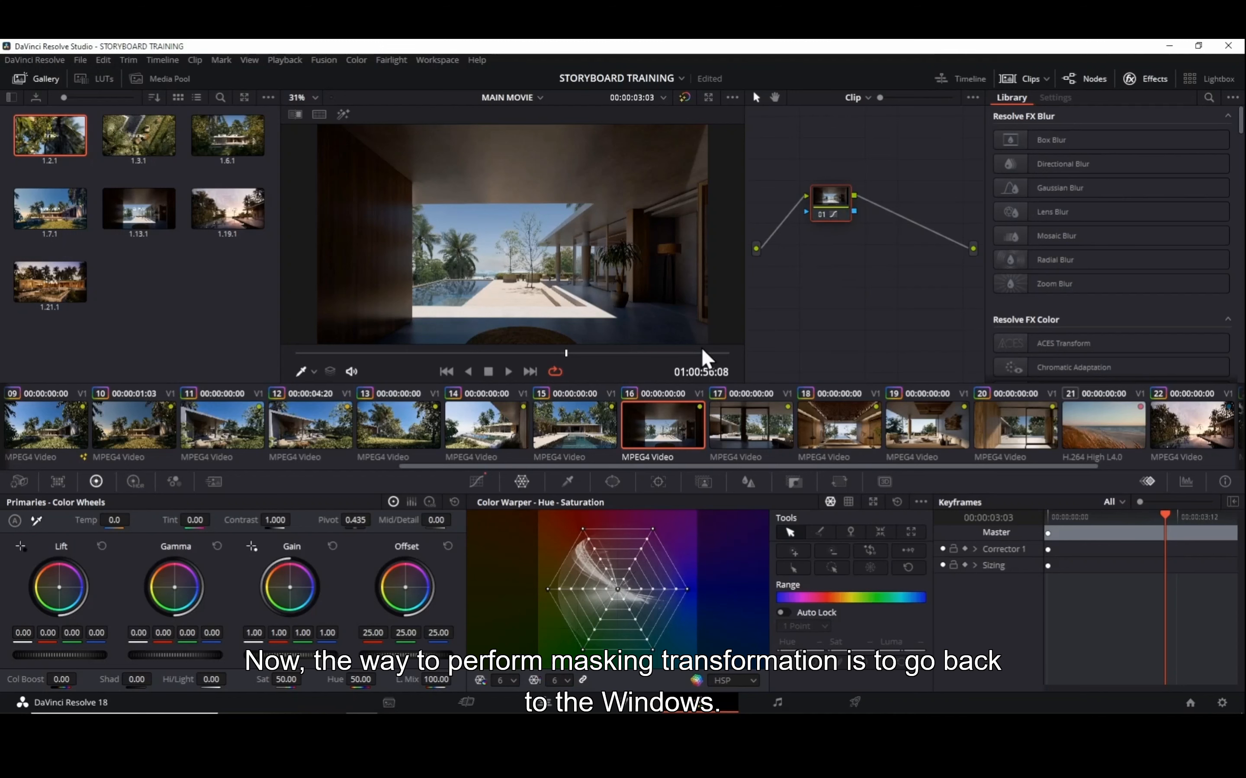
Step: Add a rectangular Power Window and reshape it to cover the left part of the image from top to bottom
click(614, 485)
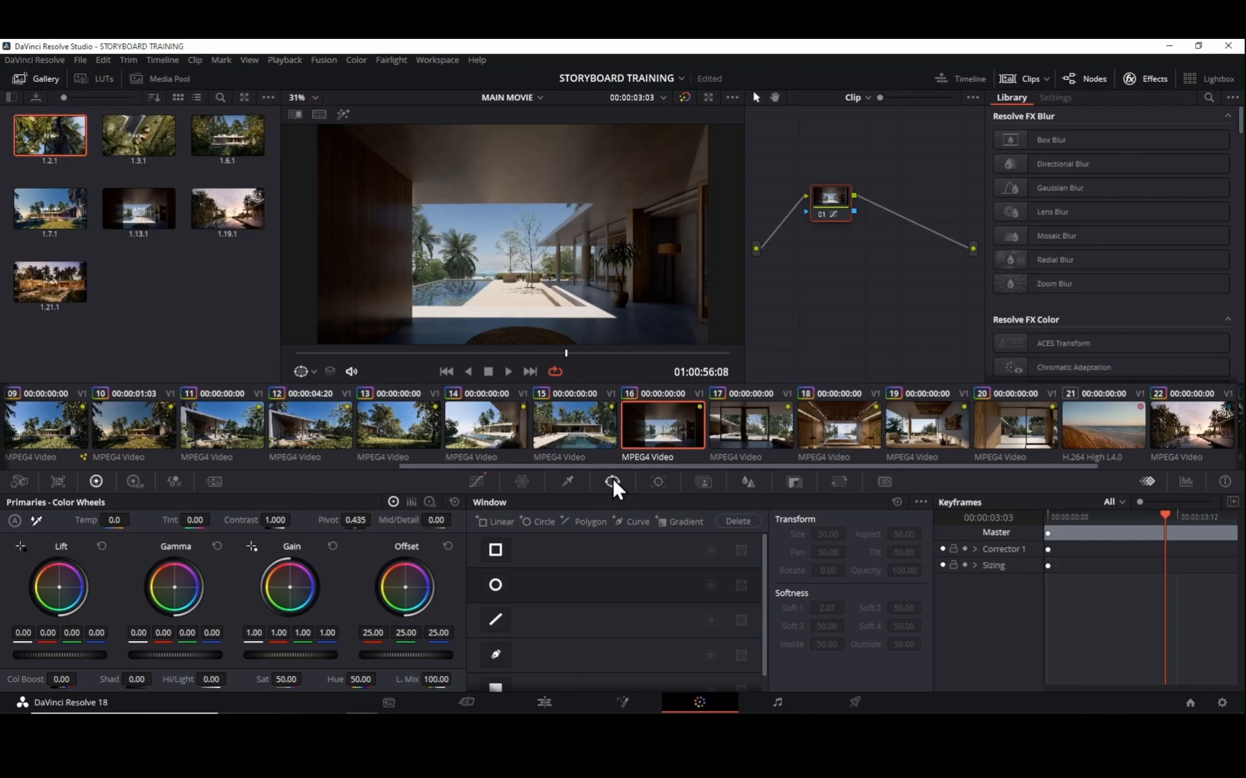
scroll(605, 286, down, 1)
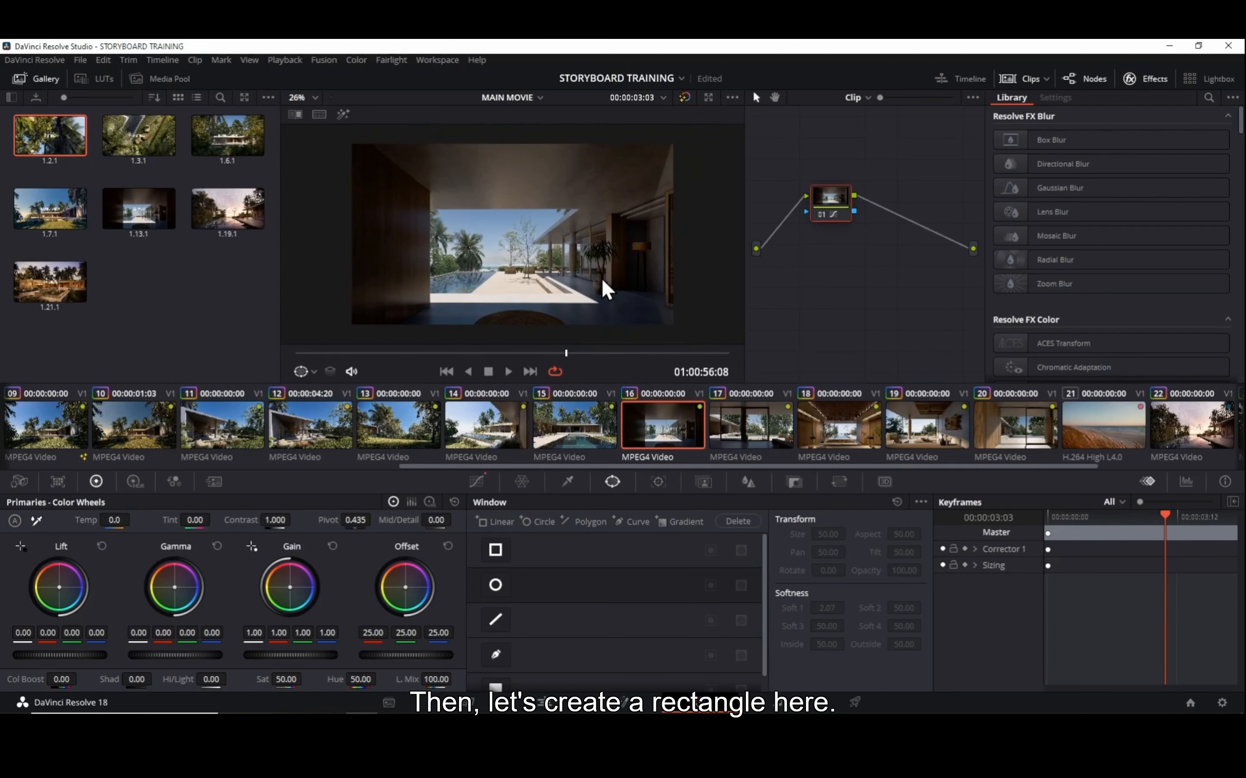
click(497, 557)
drag(495, 191, 493, 338)
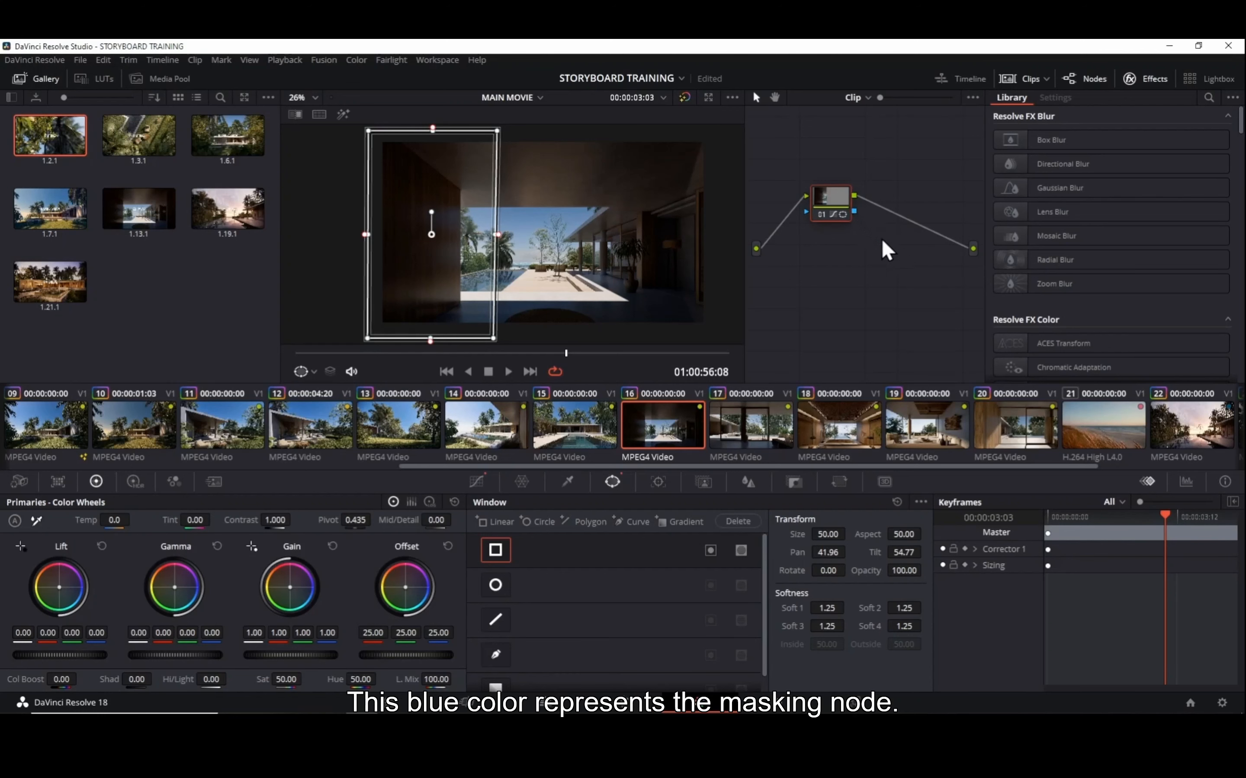
Step: Add an alpha output fed by the corrector node's mask and invert the rectangular window
right_click(948, 264)
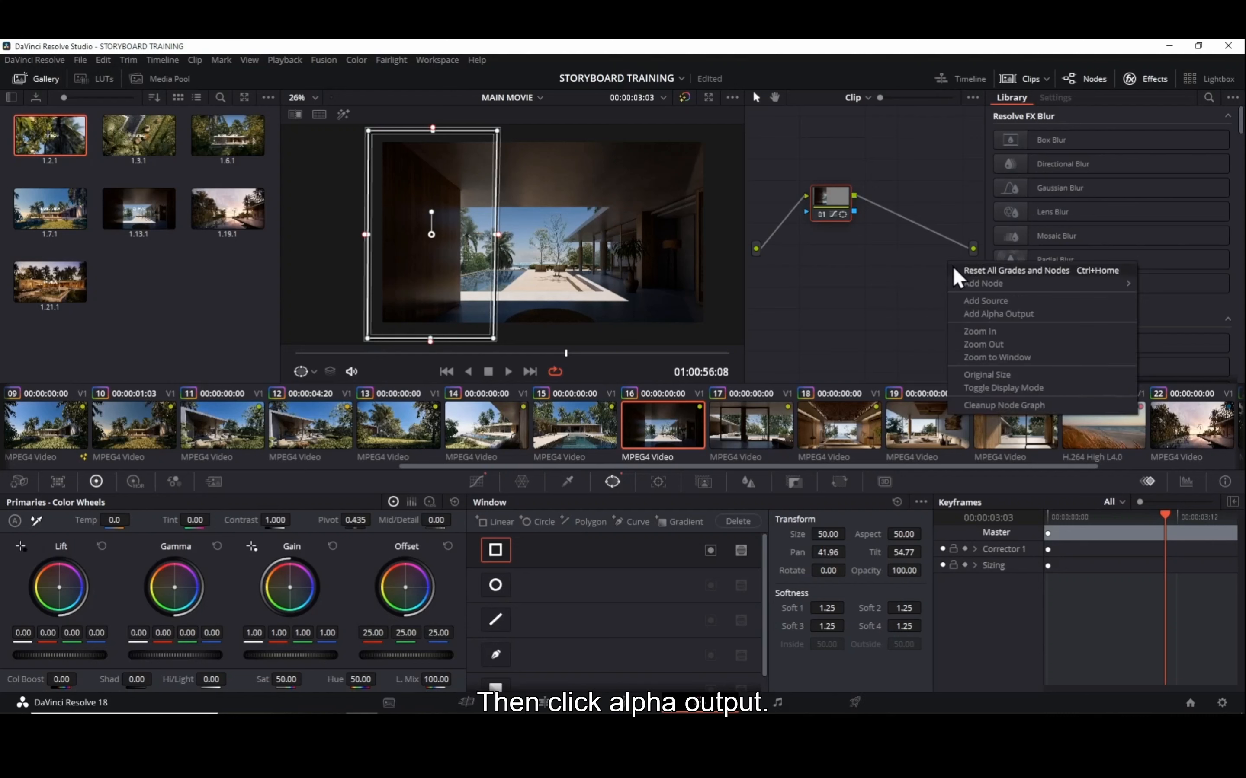
click(979, 315)
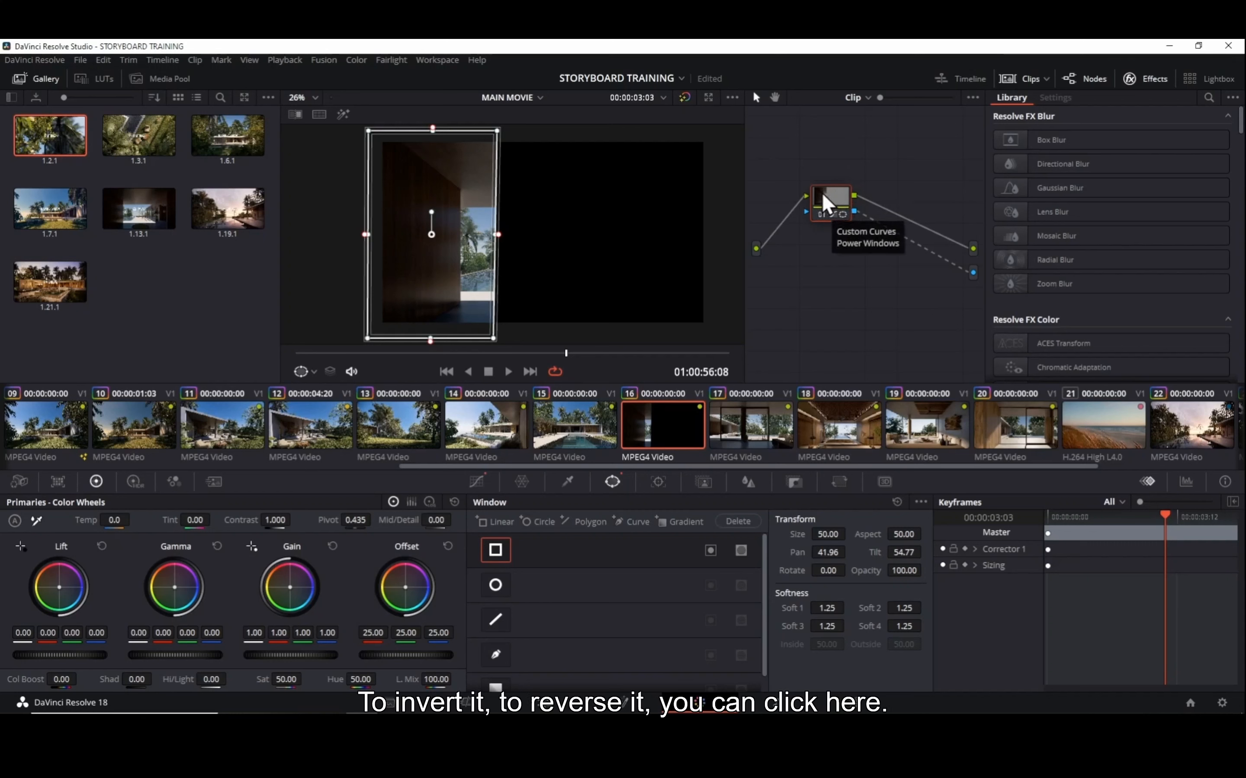
click(711, 552)
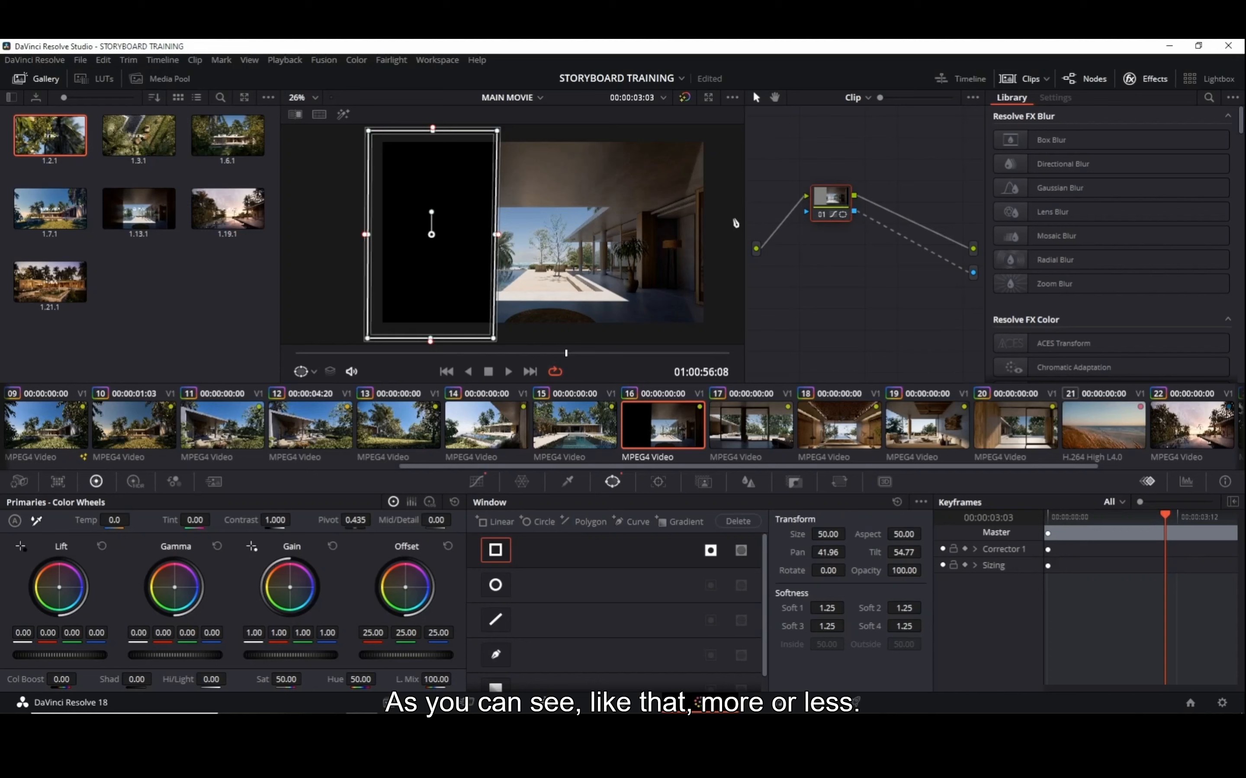
Step: Feather the right edge of the rectangular window to a Soft 3 value of about 8.60
scroll(419, 254, up, 8)
drag(490, 269, 634, 252)
scroll(562, 282, up, 2)
scroll(634, 252, down, 5)
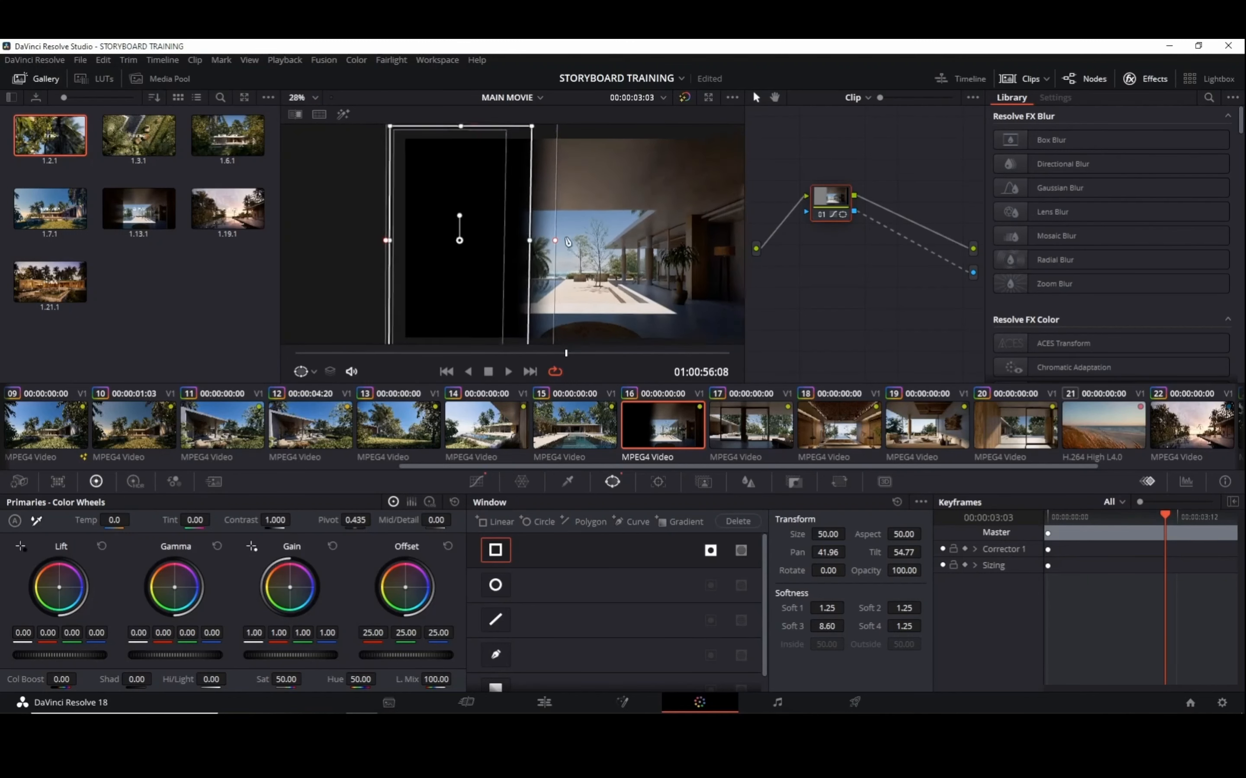
scroll(568, 242, down, 2)
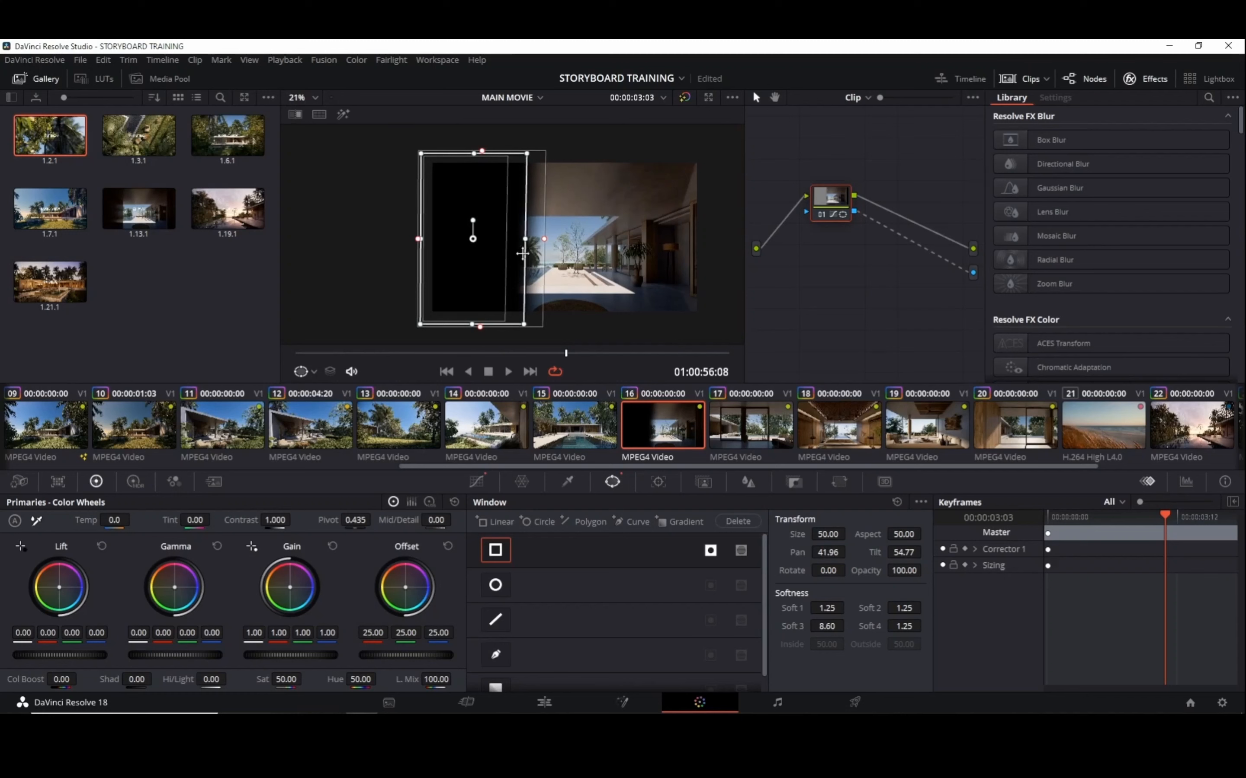
mouse_move(829, 209)
mouse_down()
mouse_move(802, 200)
mouse_move(812, 205)
mouse_up()
scroll(491, 286, up, 2)
drag(546, 278, 601, 277)
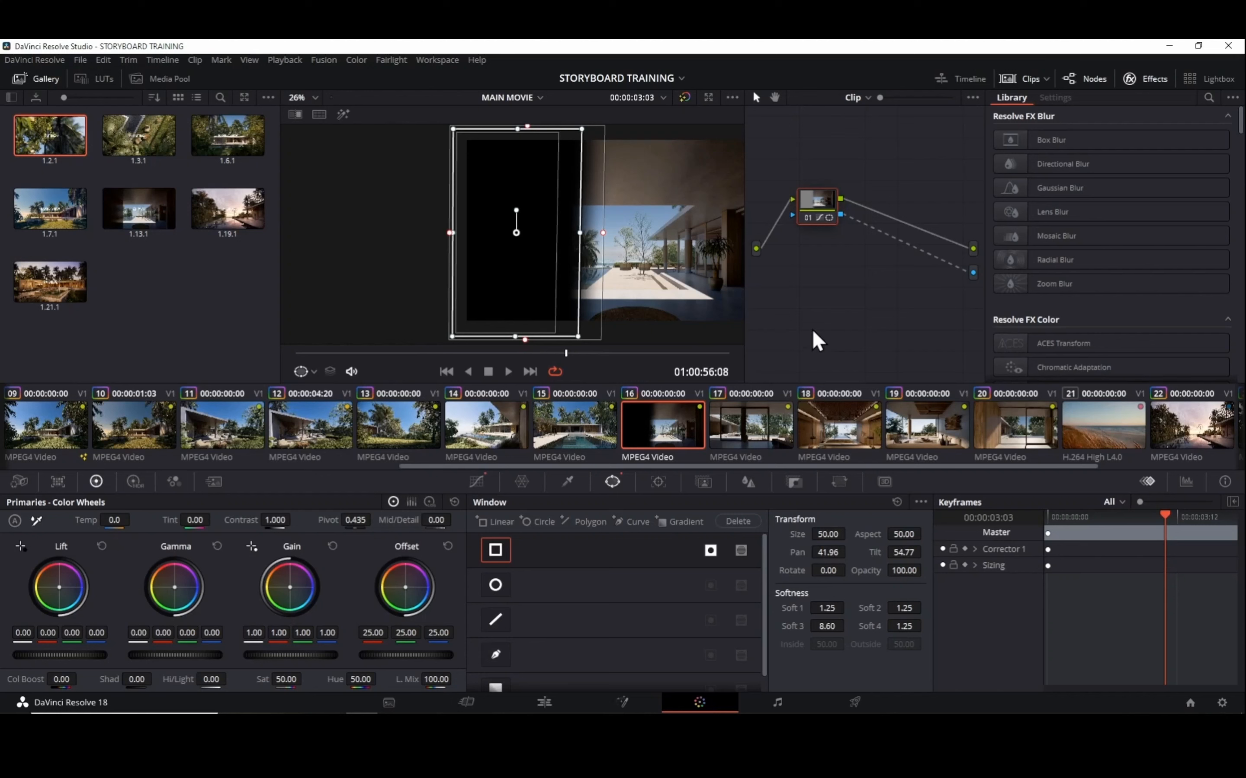
Step: At the clip's first frame, enable automatic keyframing for Corrector 1 and Sizing and make the Corrector 1 keyframe dynamic
drag(1165, 521, 1046, 519)
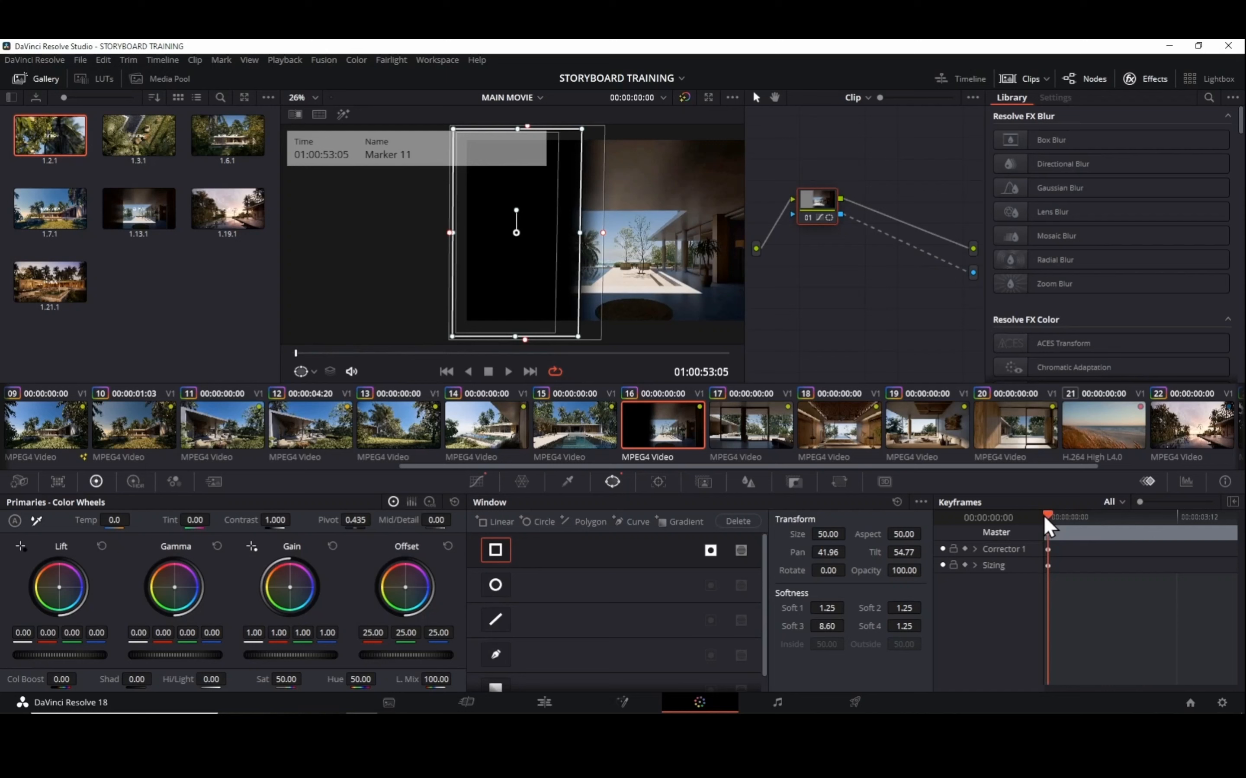
click(966, 549)
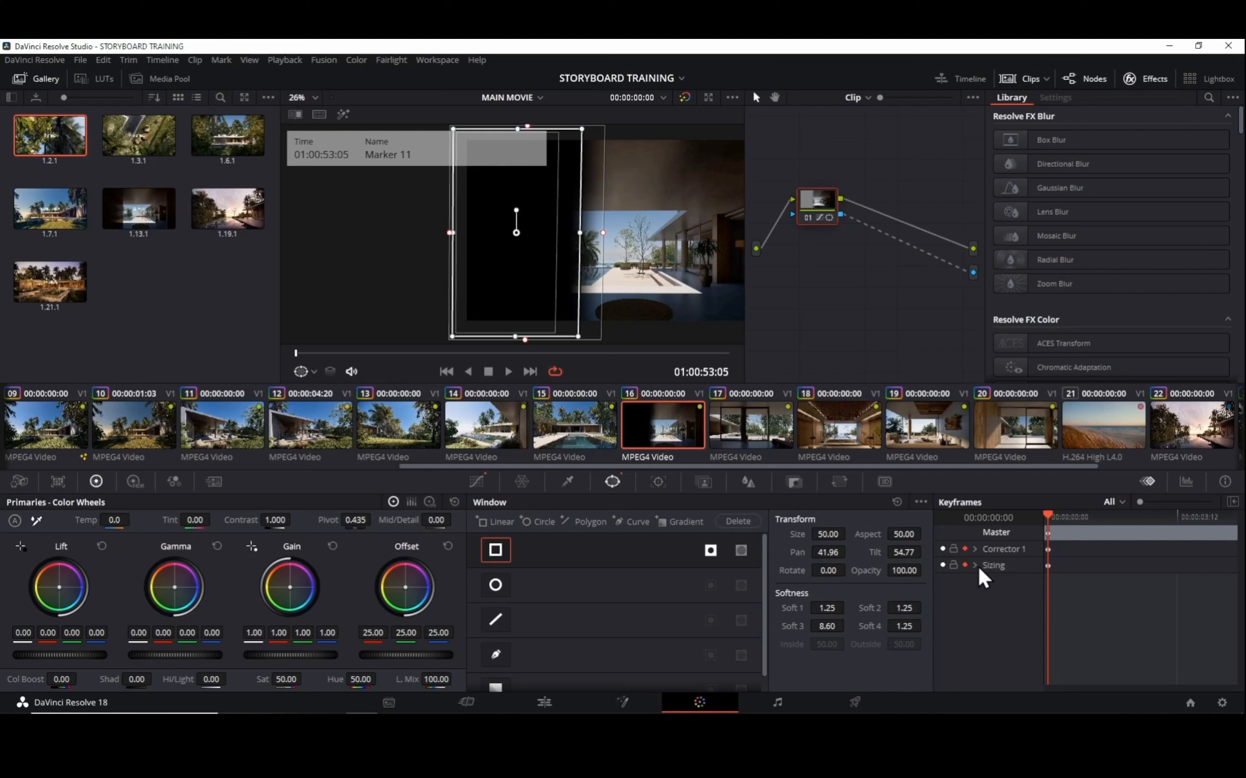
right_click(1048, 550)
click(1066, 572)
Step: At the clip's end (00:00:05:00), narrow the window to the image's left edge, and play back the opening animation
drag(1048, 518, 1235, 518)
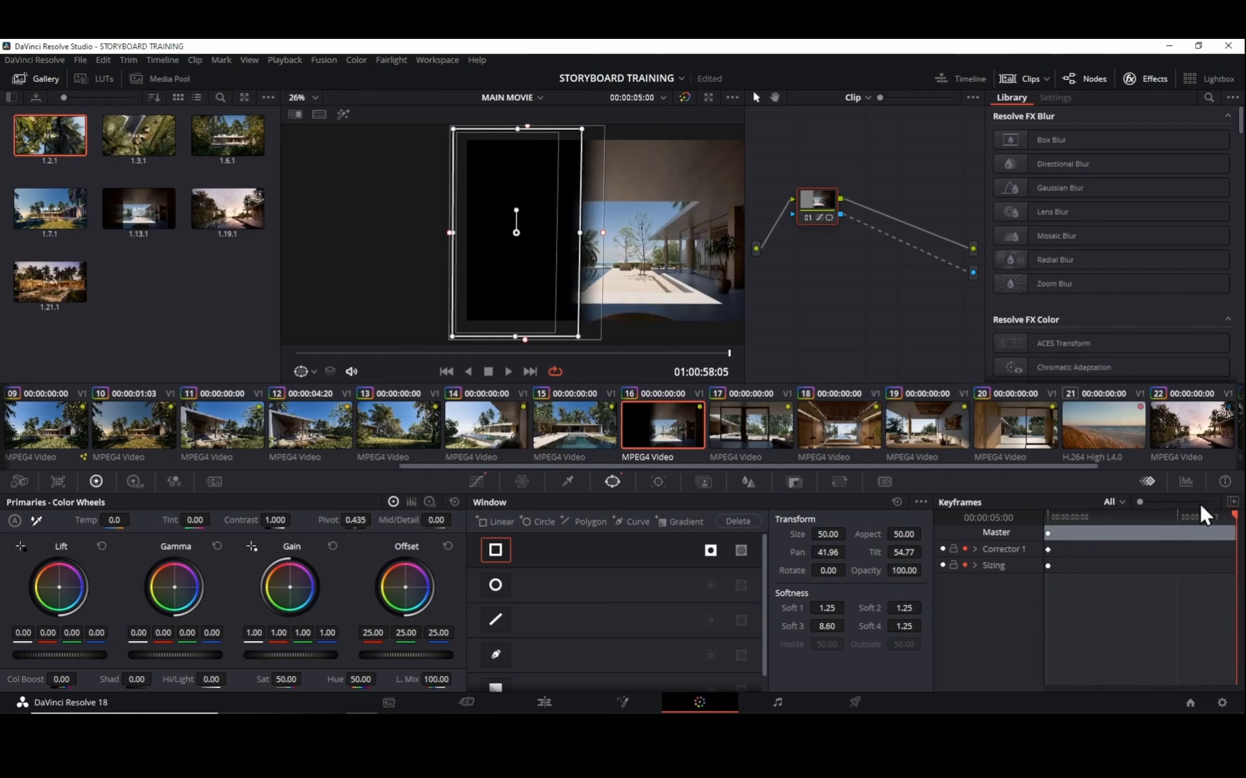
drag(583, 238, 465, 236)
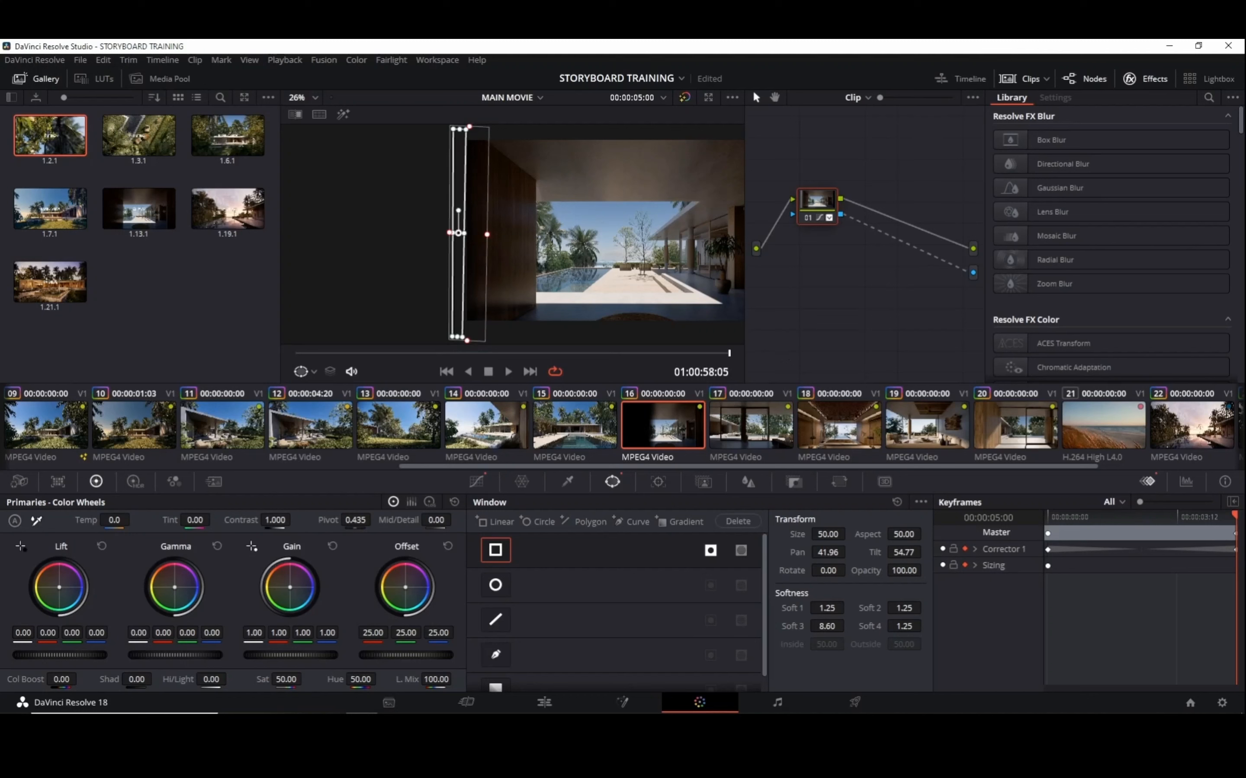
mouse_move(1233, 515)
mouse_down()
mouse_move(1142, 513)
mouse_move(992, 482)
mouse_up()
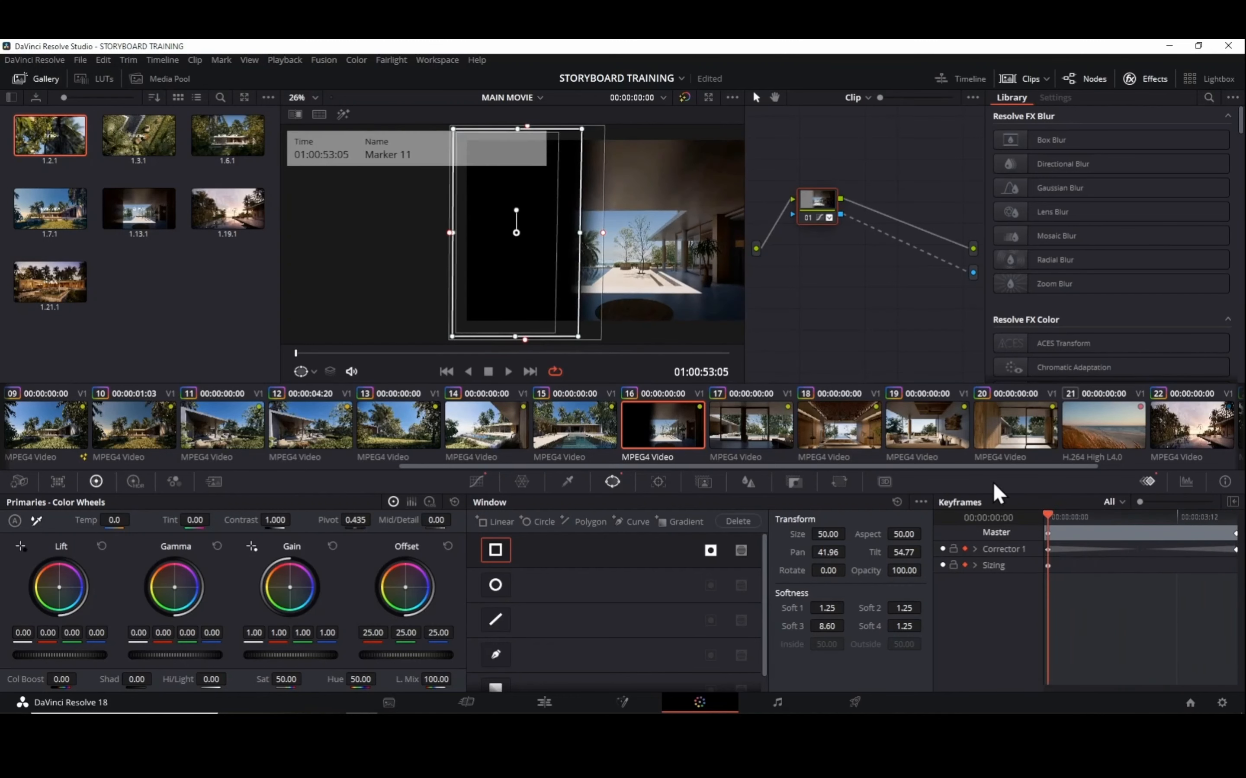
click(508, 373)
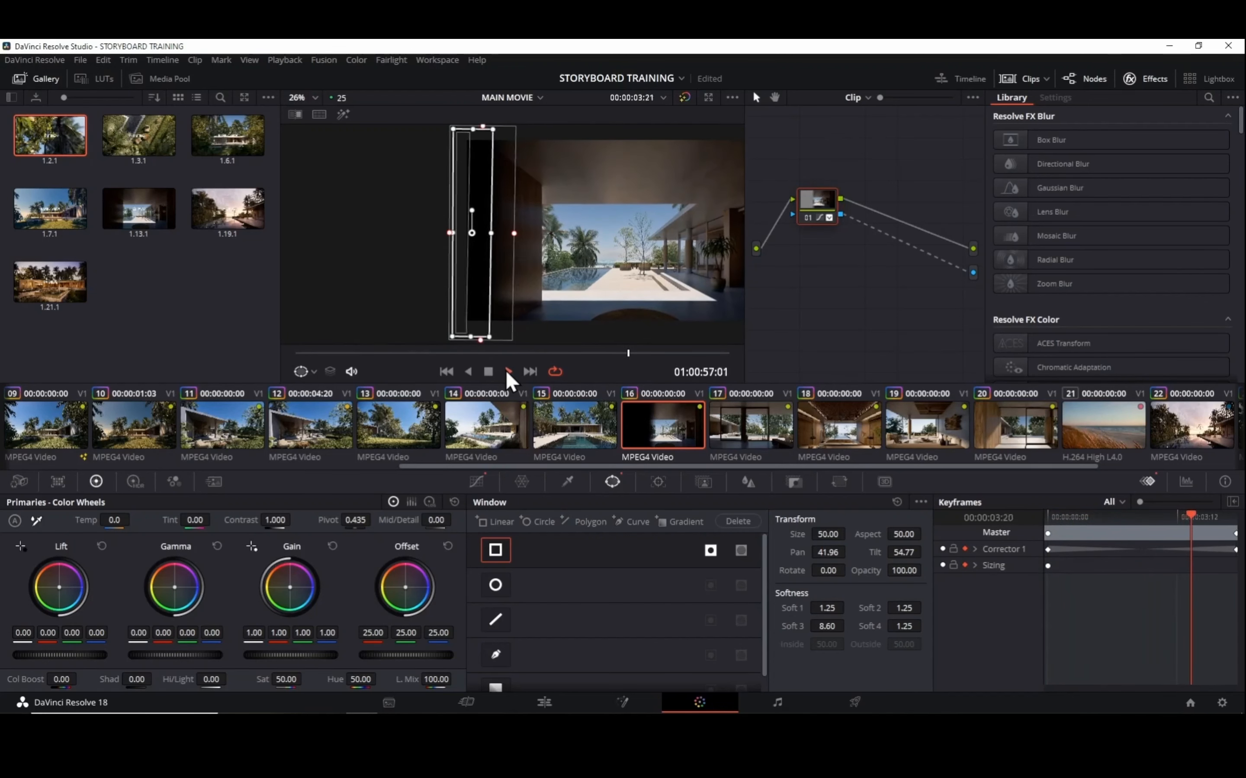
click(489, 371)
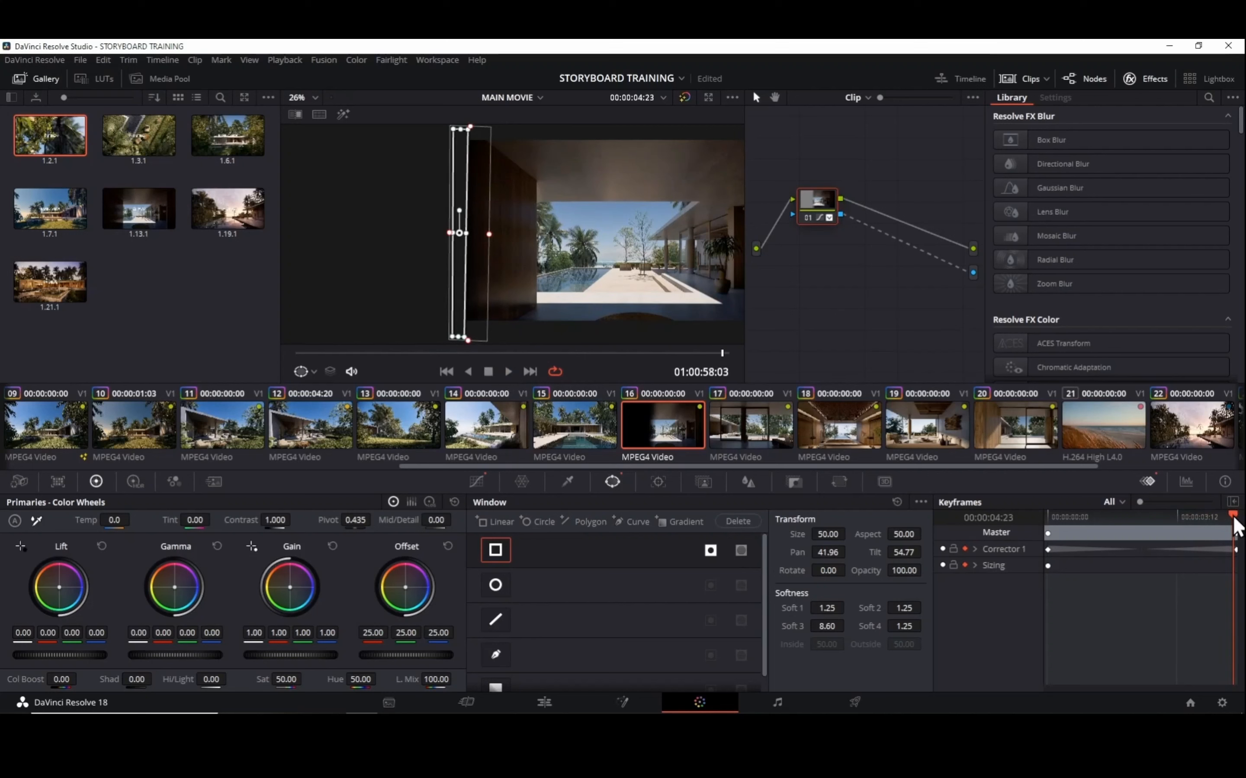
Step: At the clip's first frame, extend the window's left side well beyond the left edge of the image
drag(1233, 516, 1008, 512)
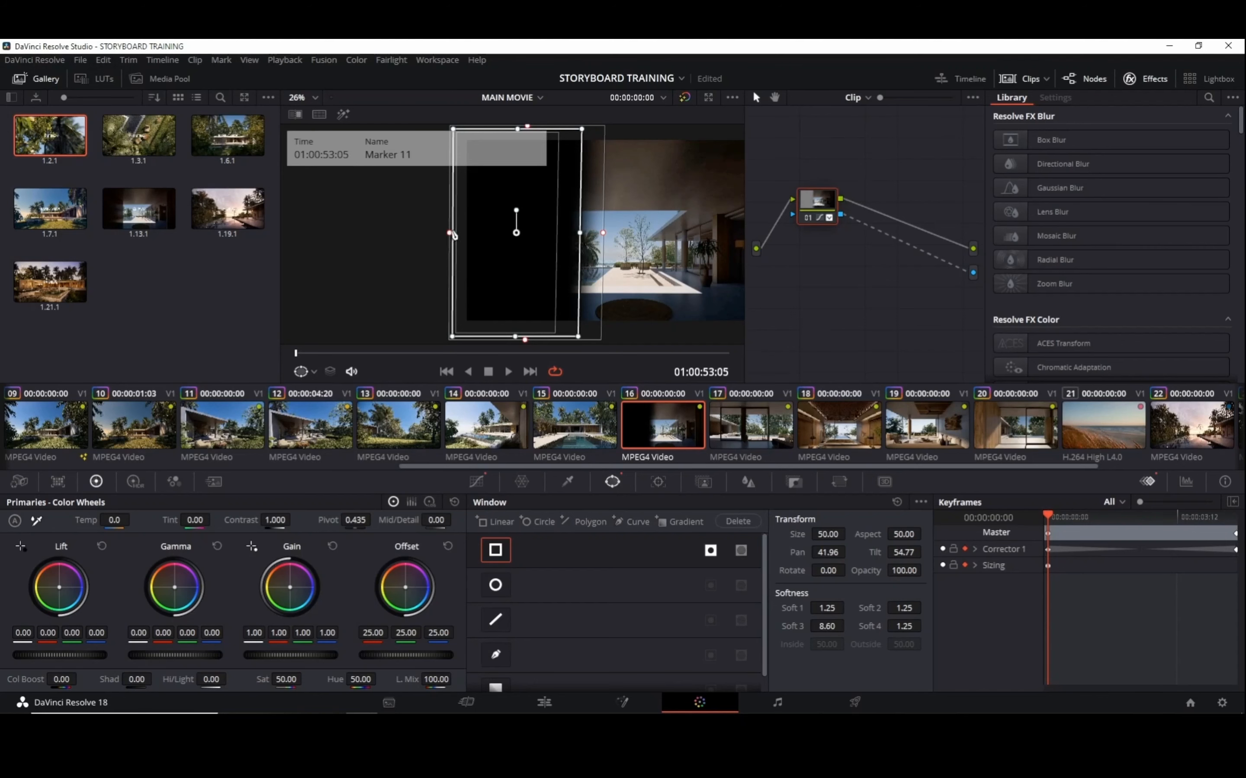
scroll(453, 235, up, 2)
drag(422, 236, 276, 235)
scroll(518, 269, down, 2)
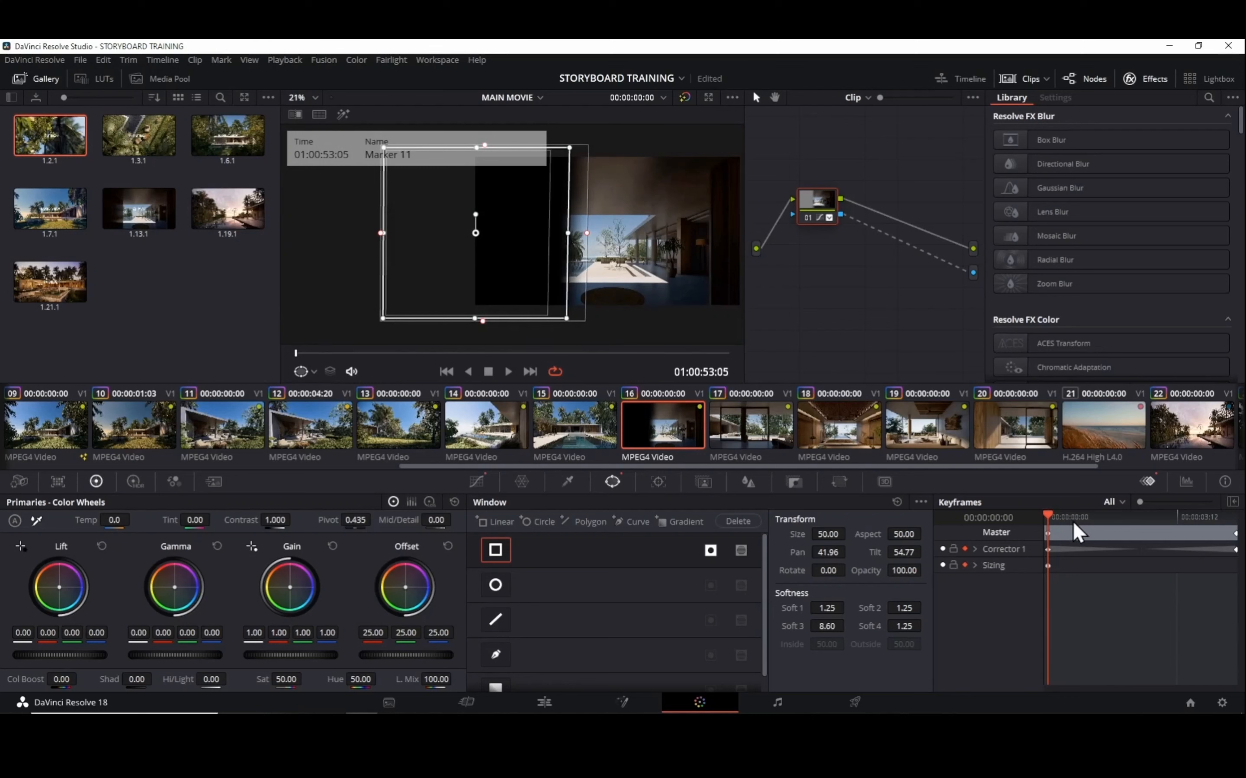
Step: At the clip's end, place the window fully outside the image's left edge with Soft 3 about 6.45, and return to the first frame
drag(1058, 515, 1238, 533)
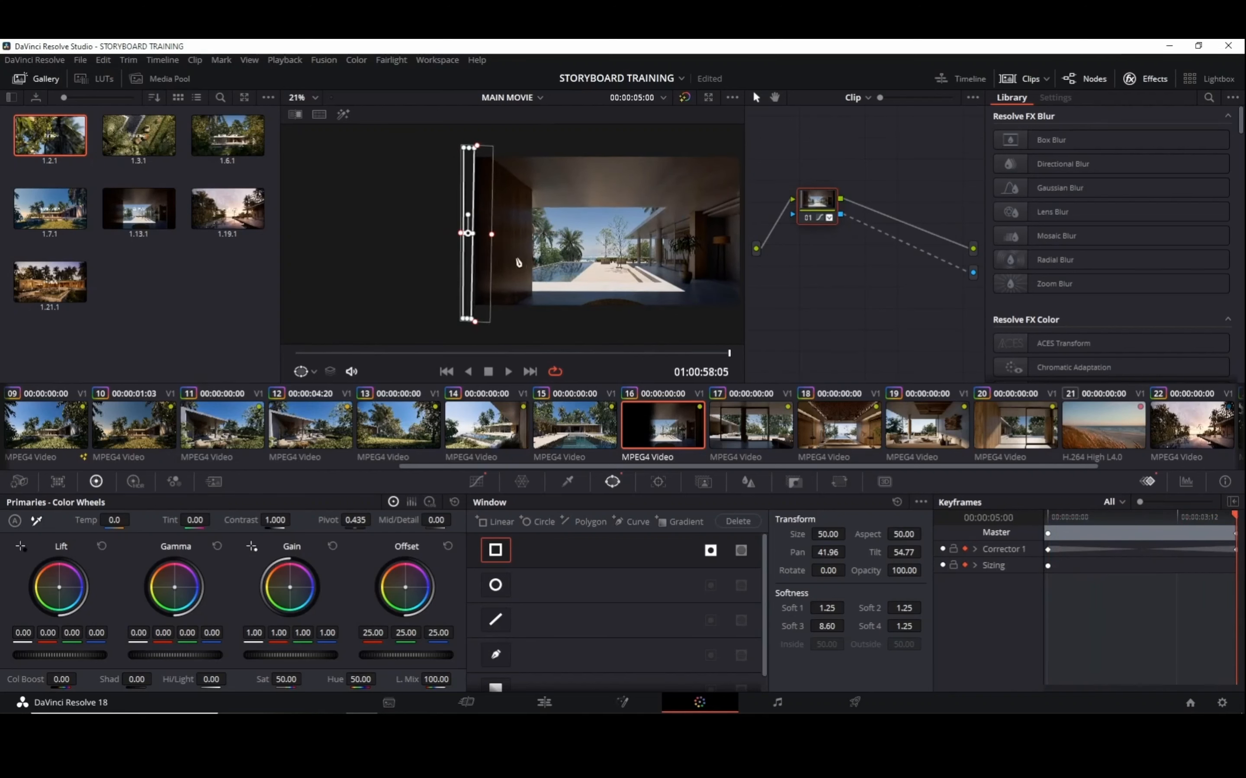
scroll(464, 235, up, 5)
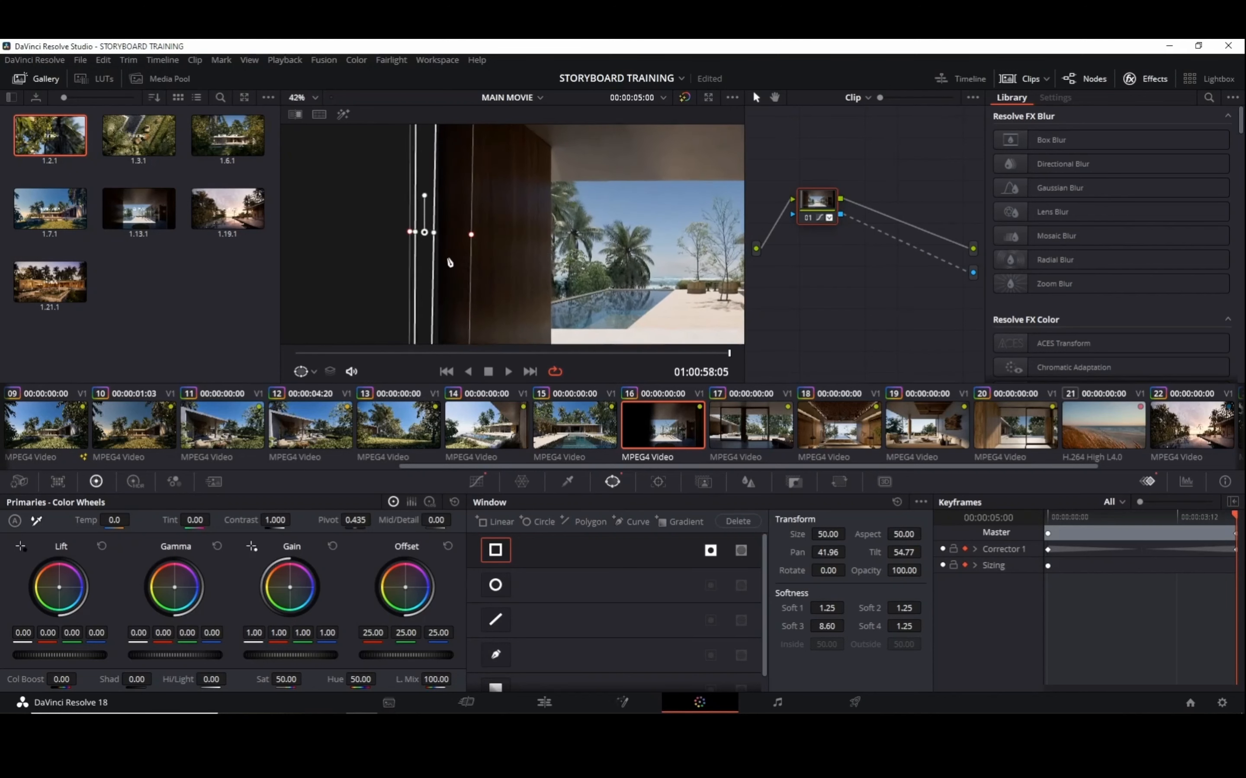
drag(629, 290, 399, 257)
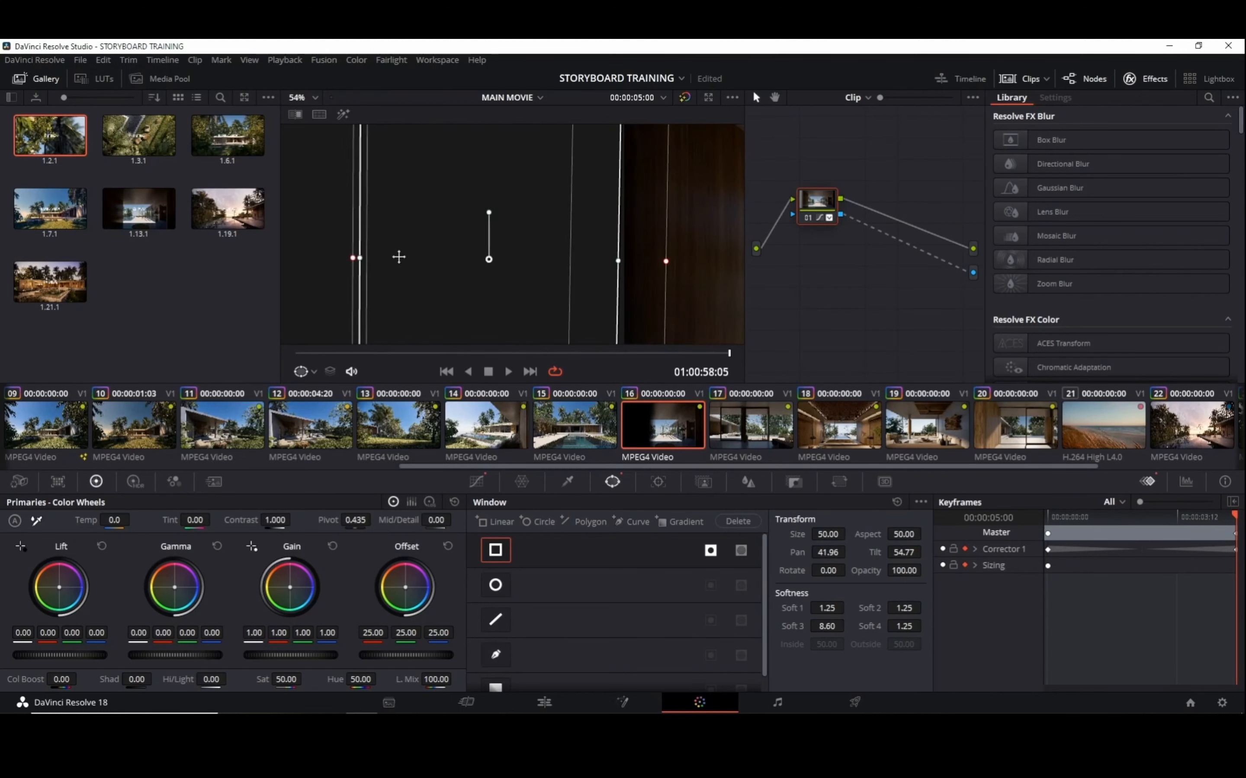
drag(666, 262, 615, 260)
scroll(582, 260, down, 5)
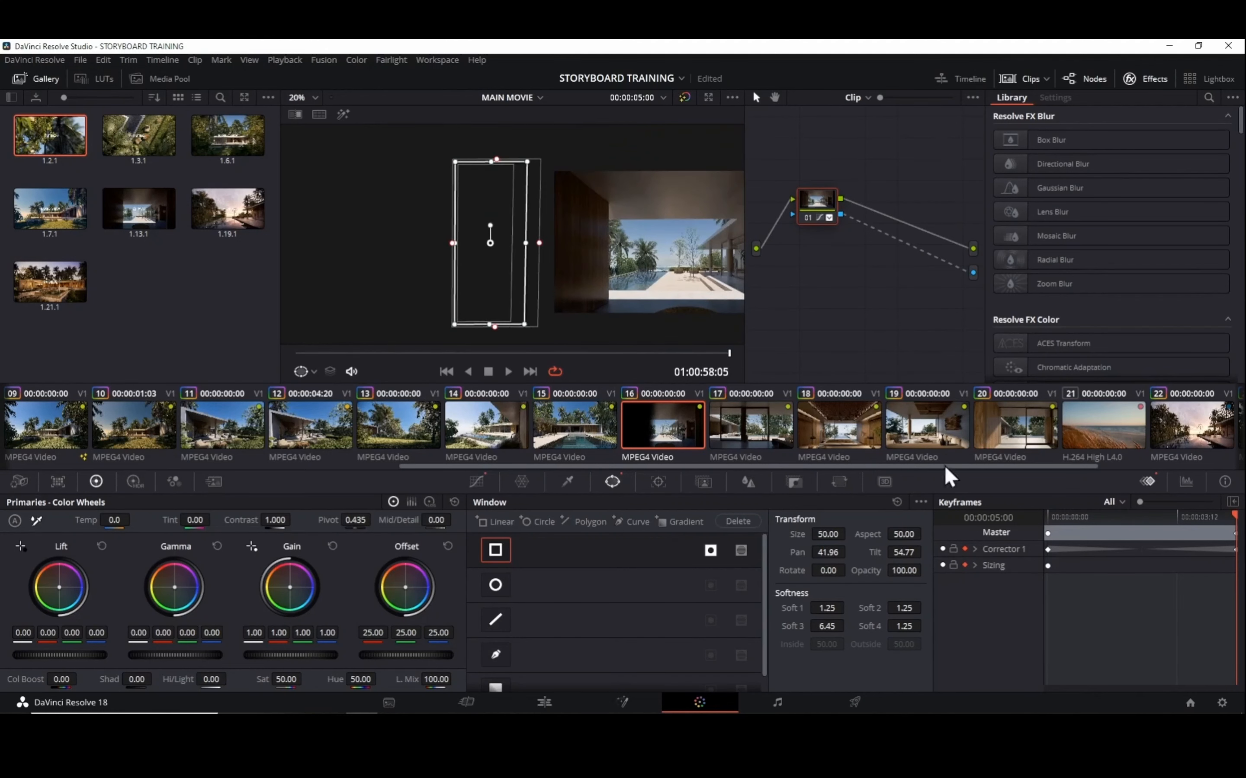
click(1046, 517)
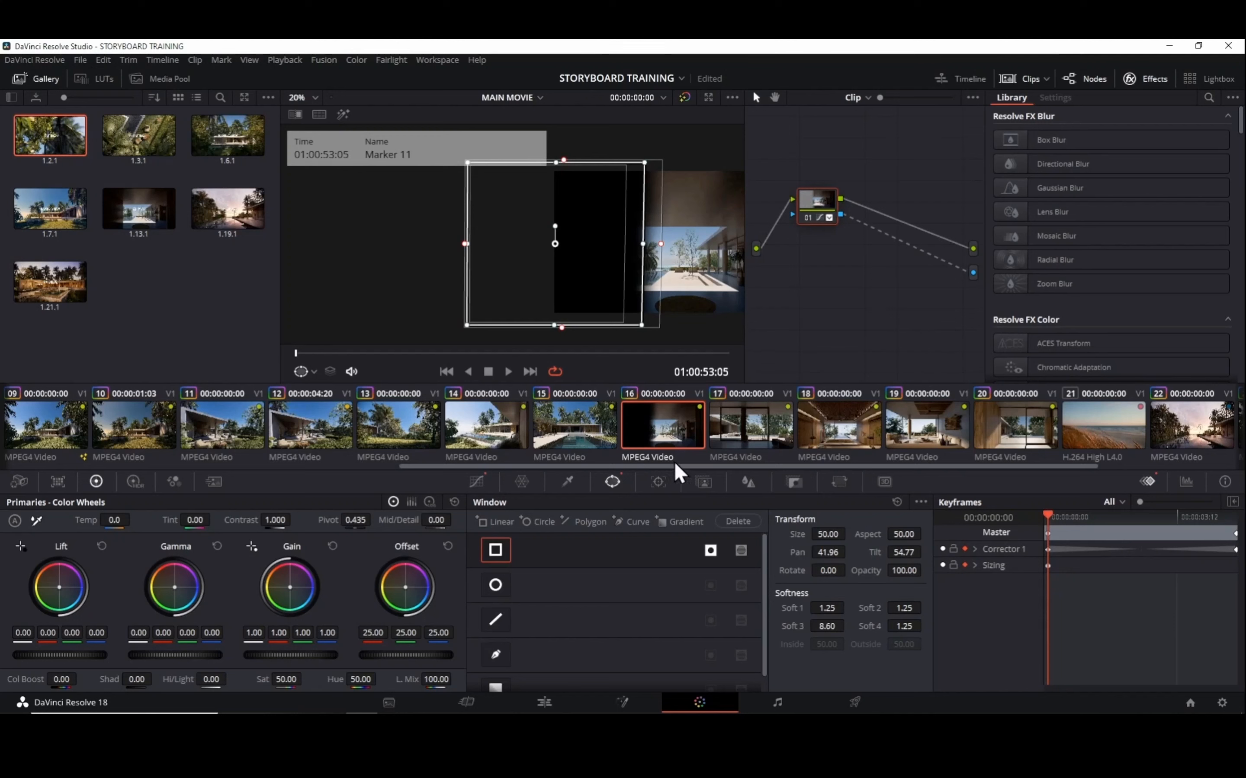
Step: Play back the opening animation and shorten it by moving Corrector 1's end keyframe to 00:00:02:12
click(508, 372)
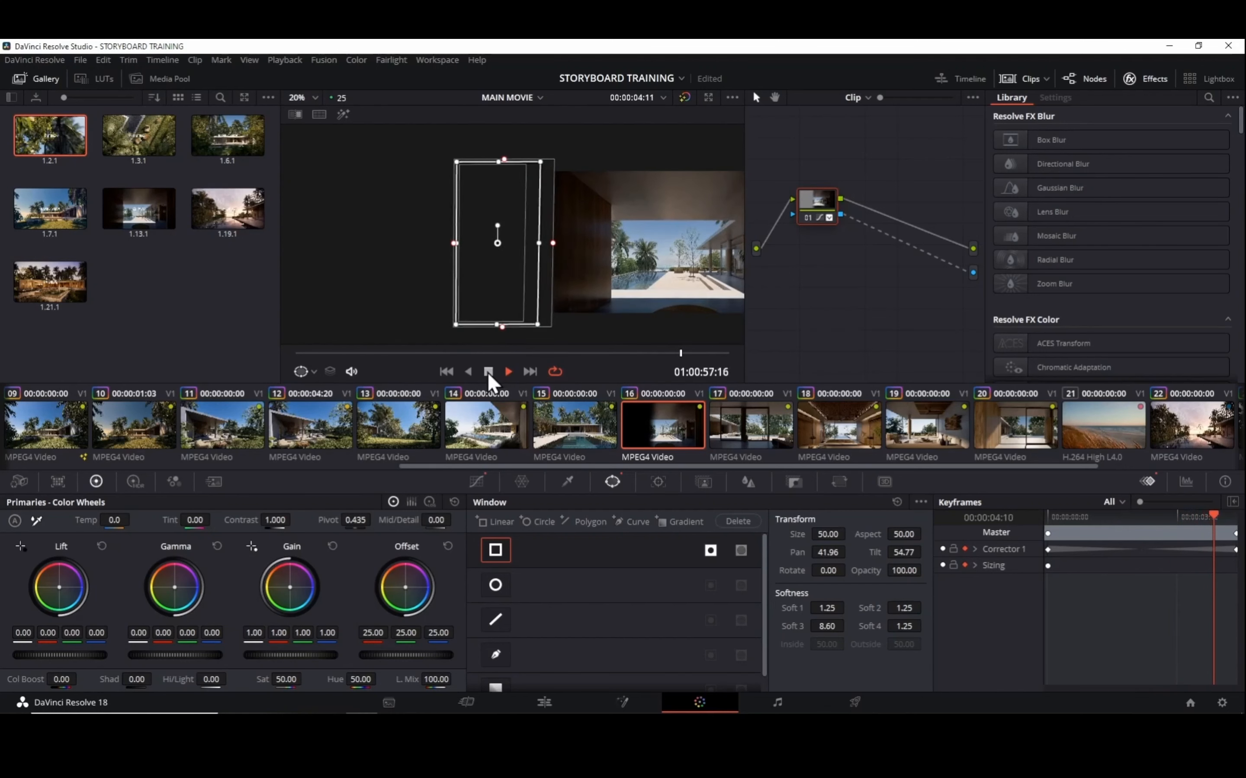
click(489, 372)
drag(1052, 519, 1149, 532)
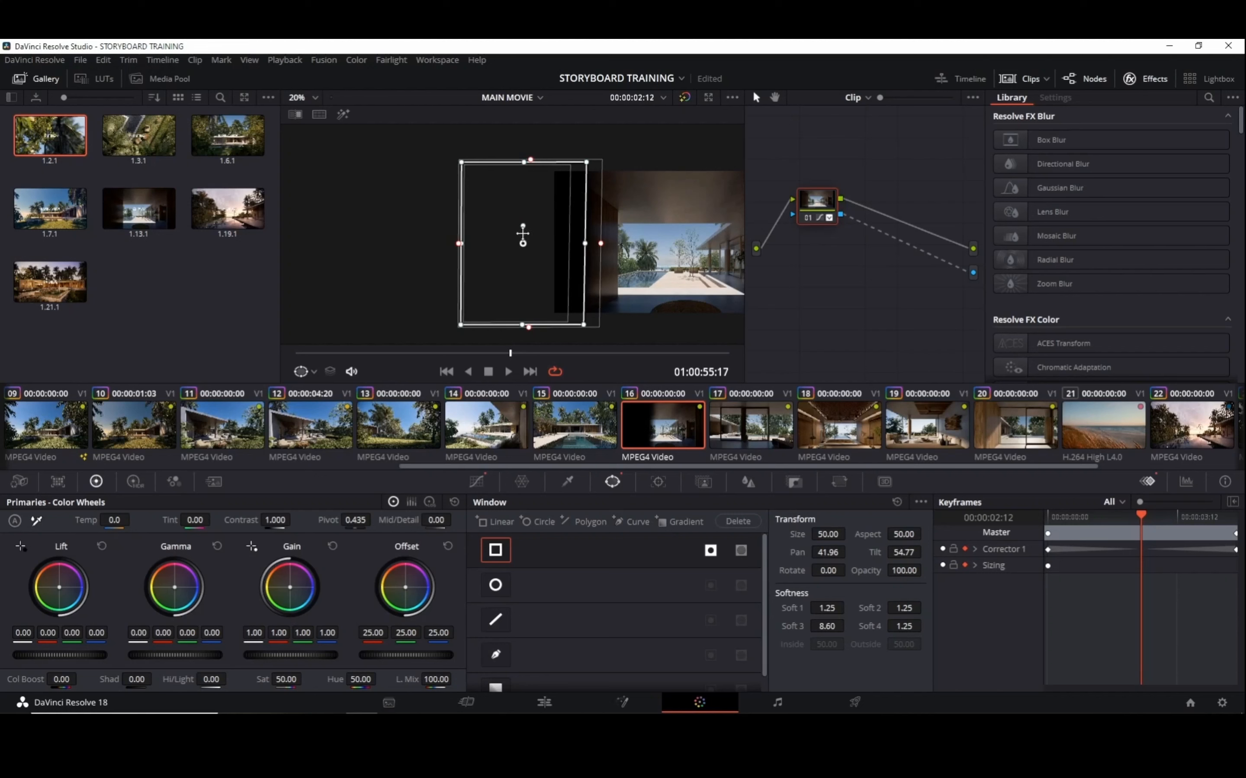
click(1234, 550)
drag(1202, 552, 1143, 519)
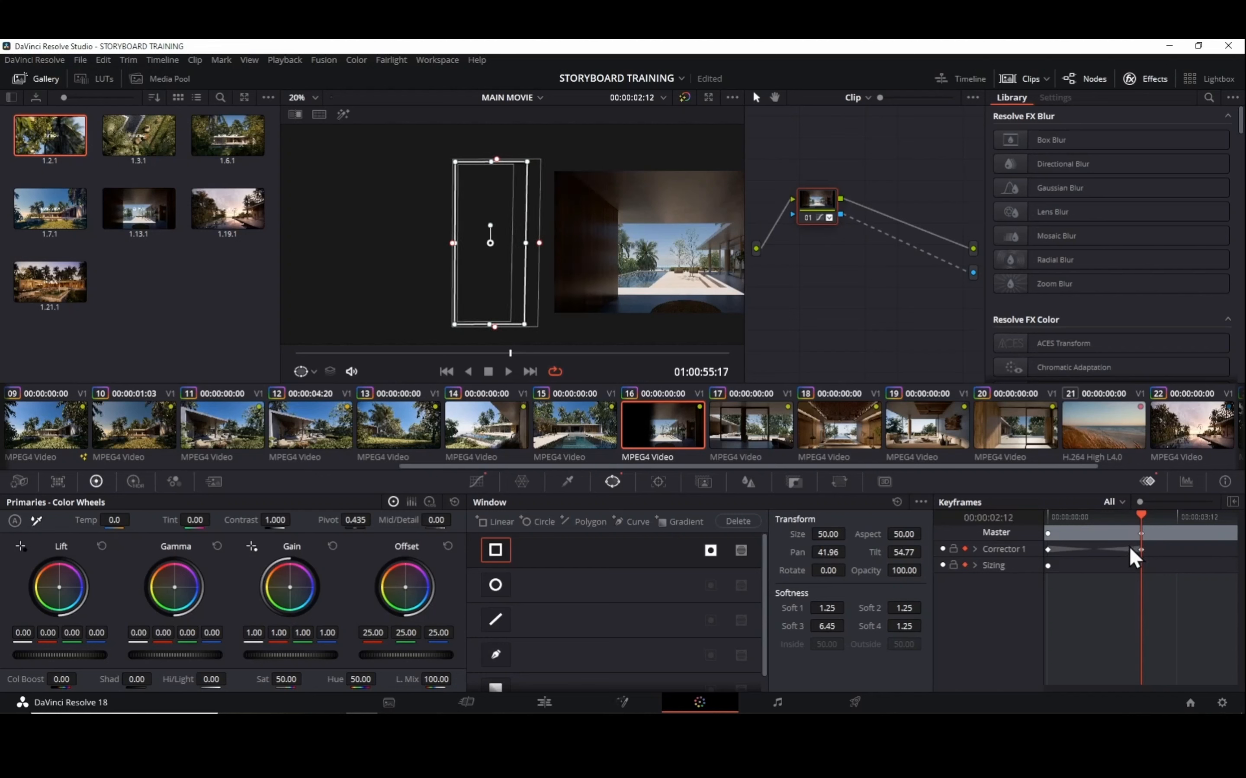
Step: Play back the shortened opening animation from the clip's first frame to check its speed
drag(1142, 518, 1047, 515)
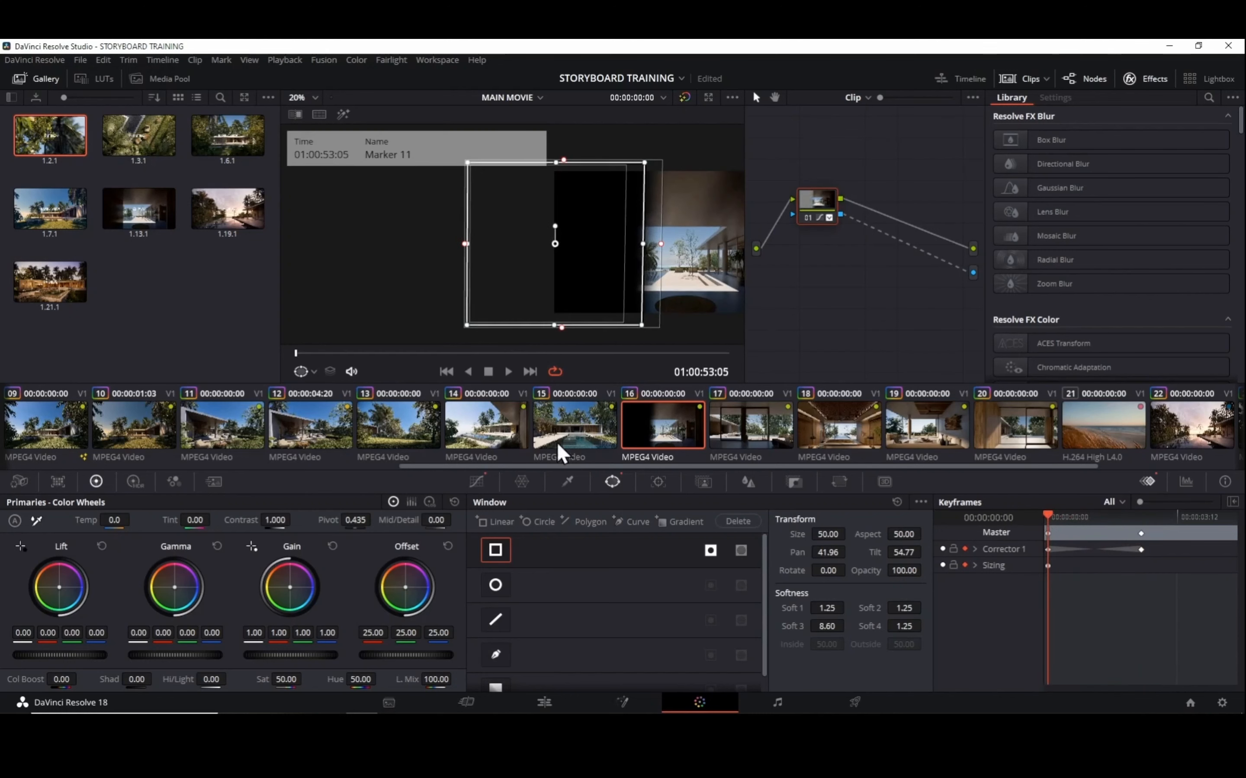
click(508, 371)
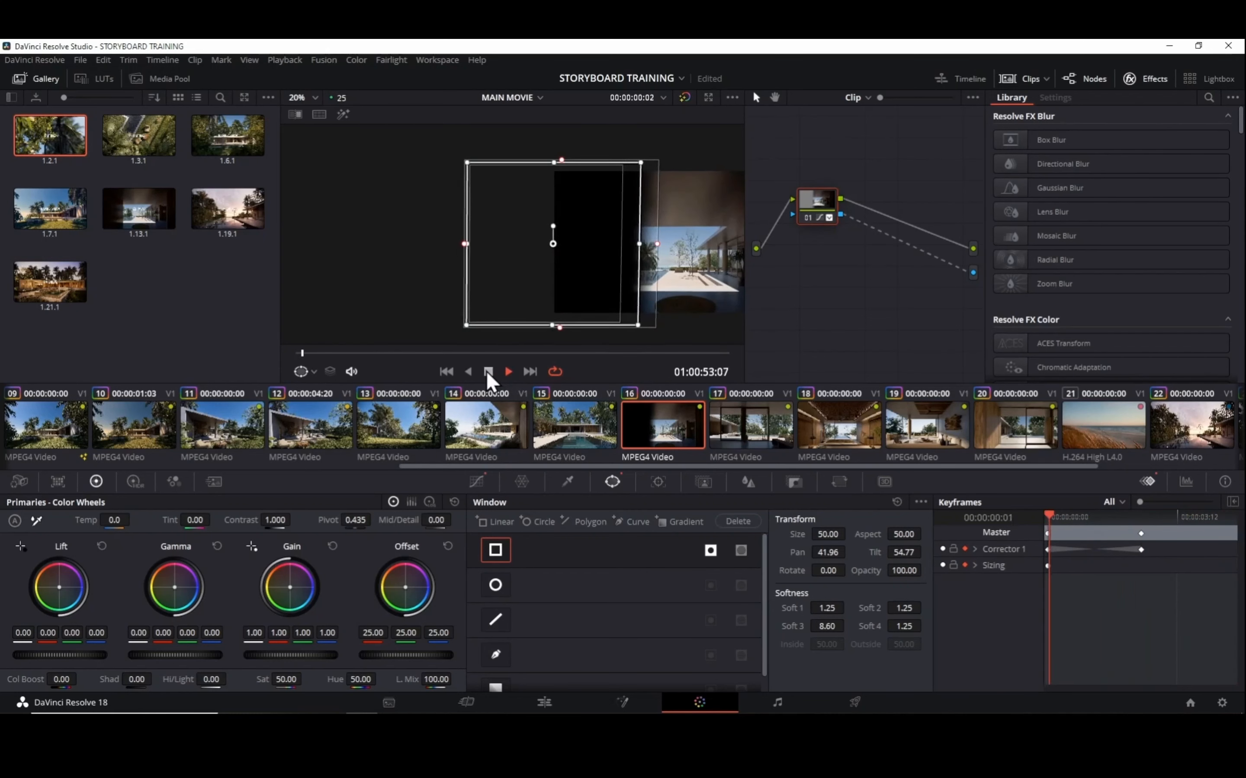
click(488, 372)
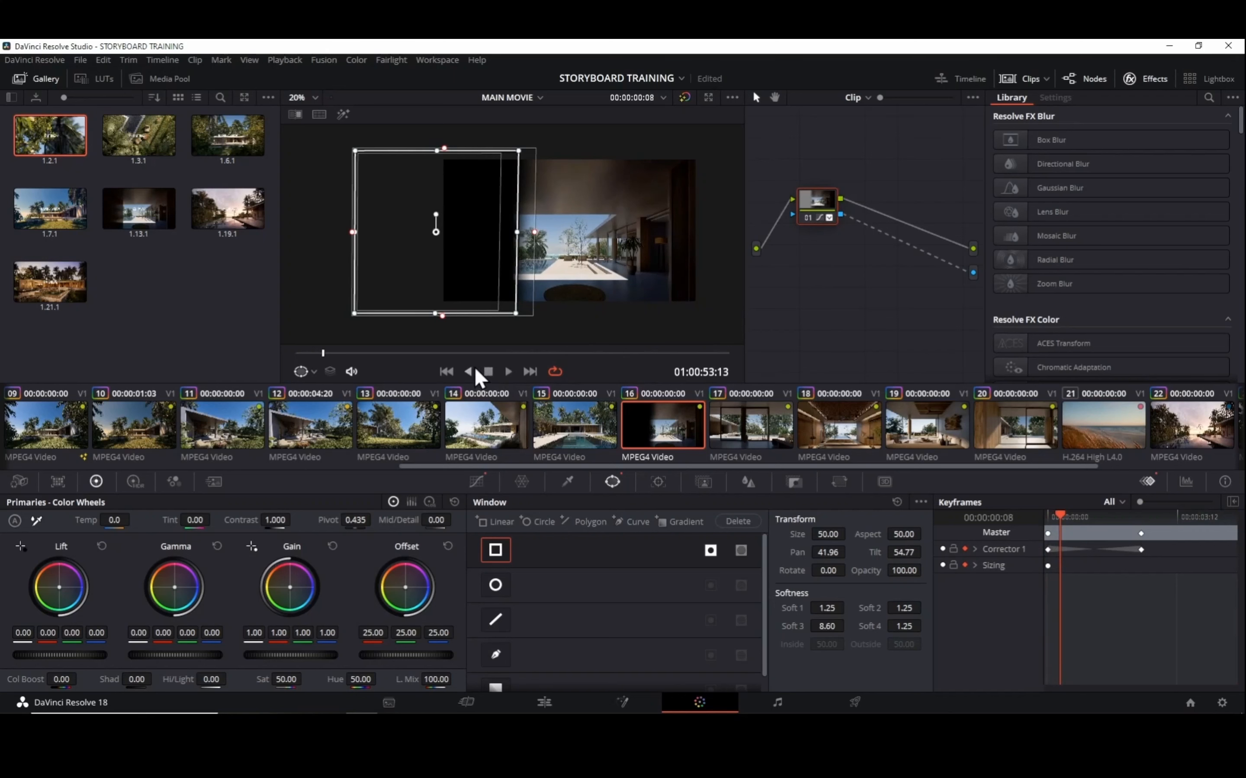
click(507, 371)
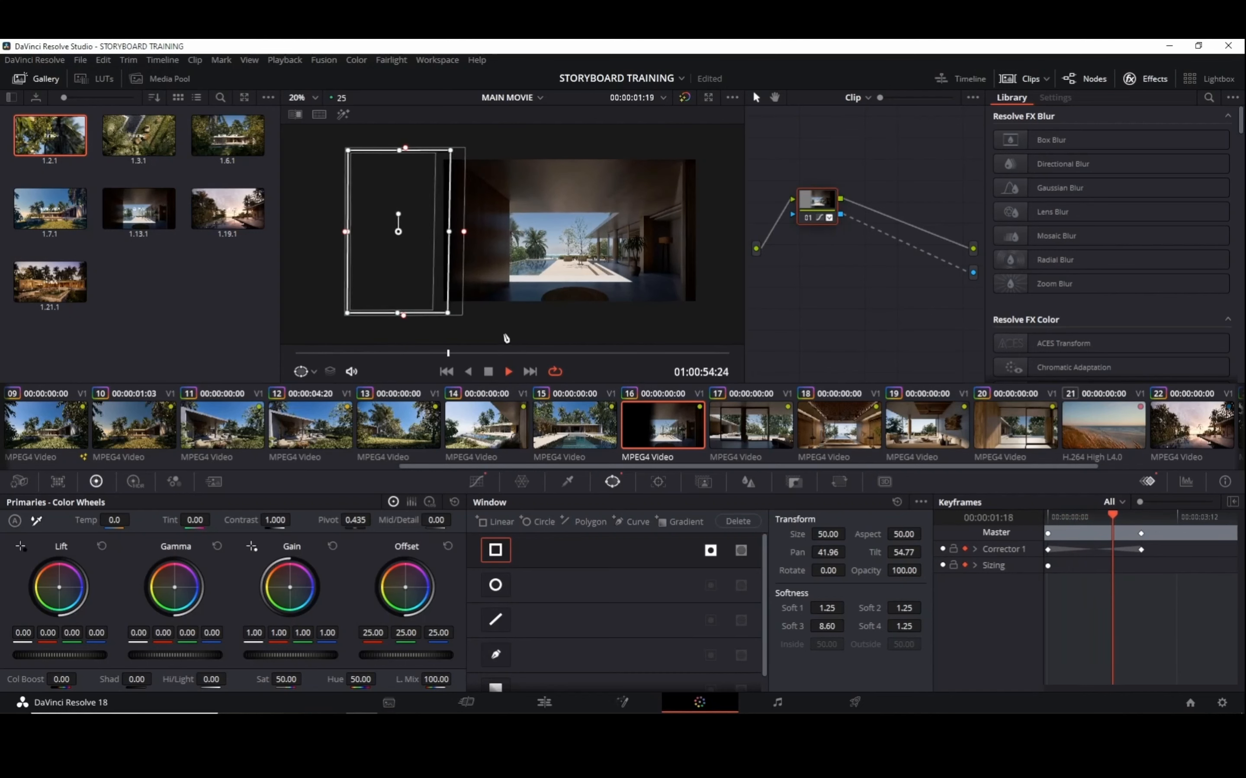
click(488, 372)
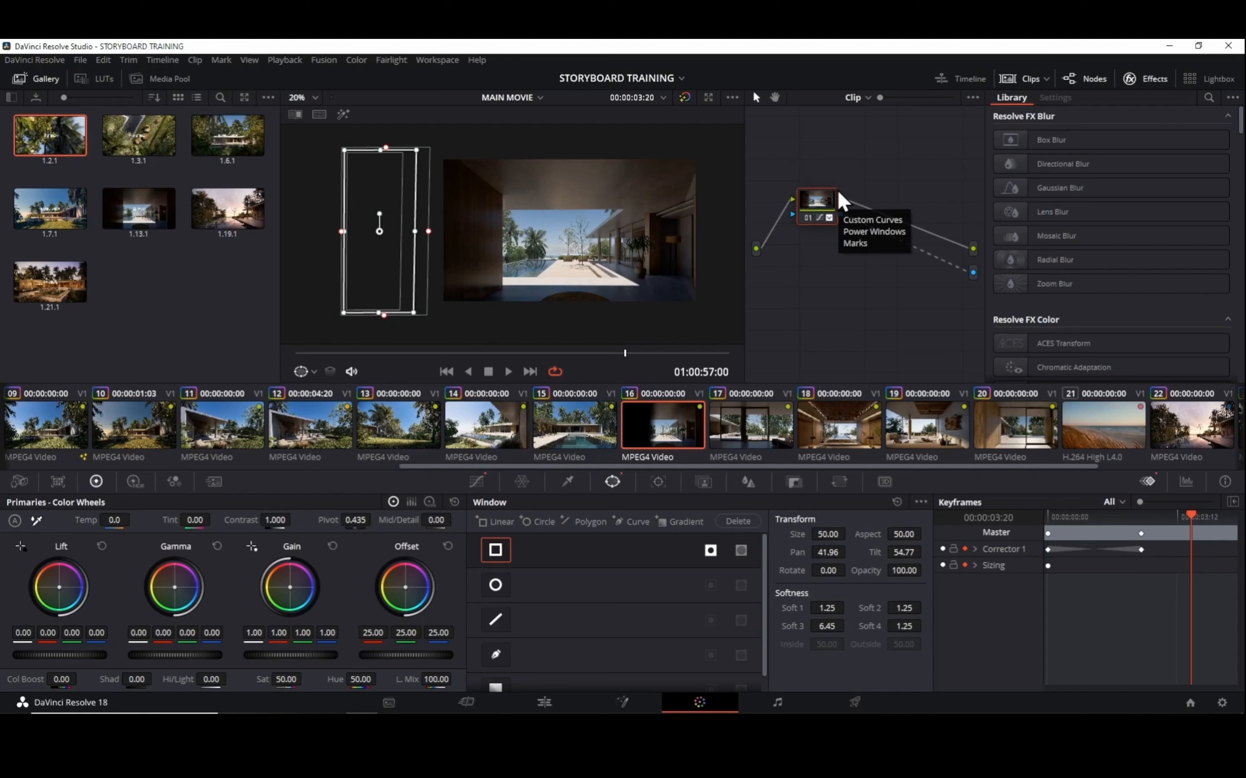
Step: At the clip's first frame, add a serial node after node 01 and route the alpha from node 01 through node 02 to the alpha output
drag(625, 353, 260, 347)
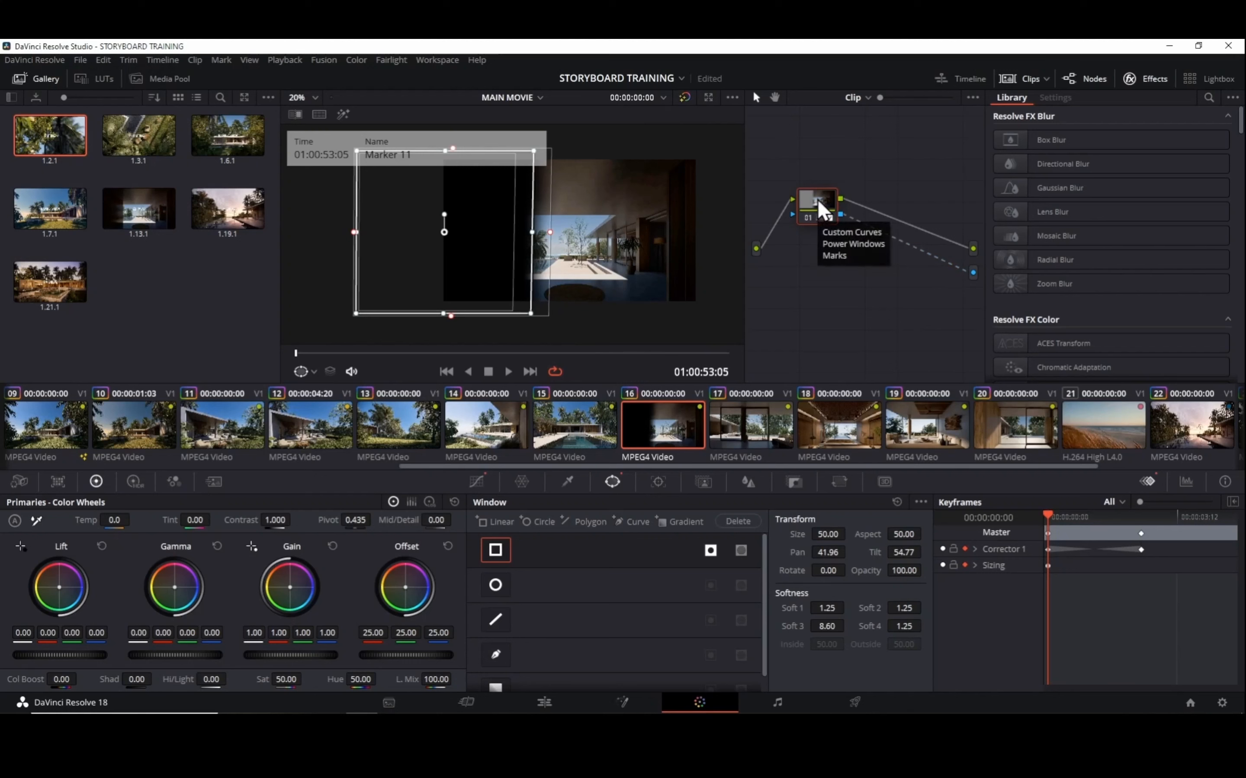
key(alt+s)
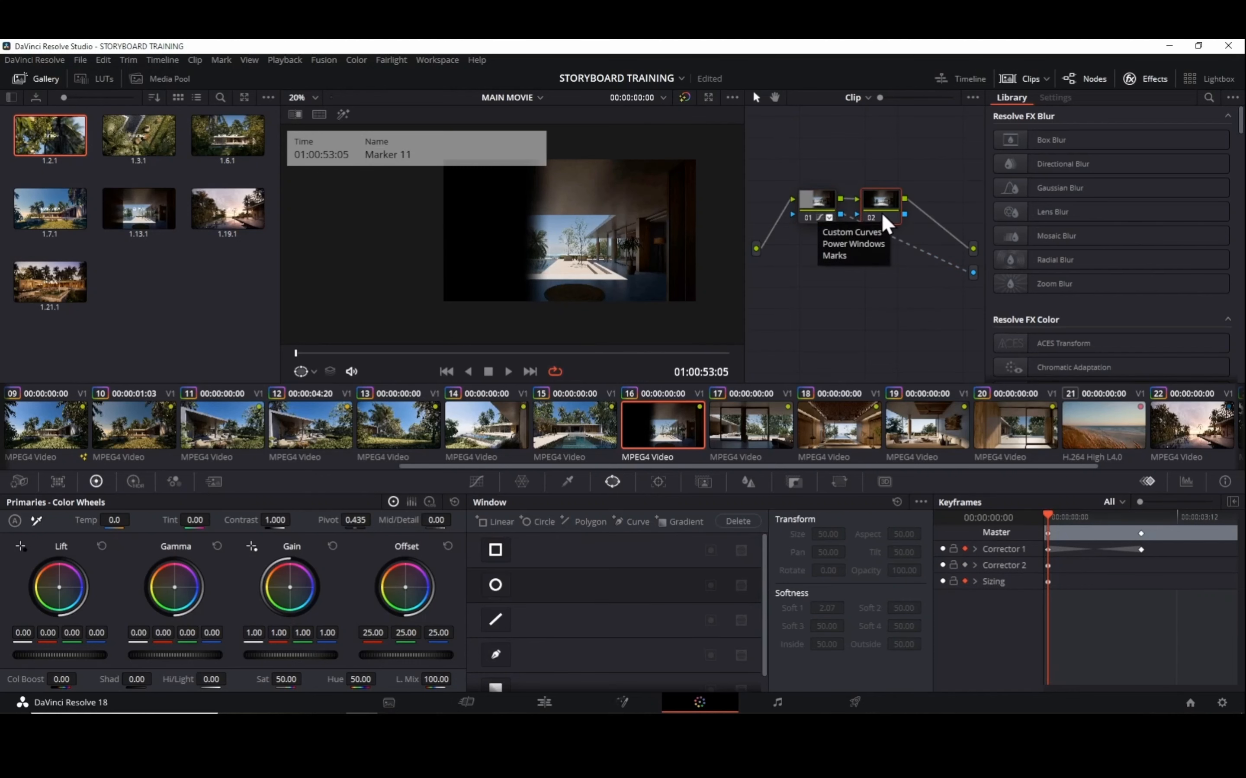
drag(910, 210, 900, 213)
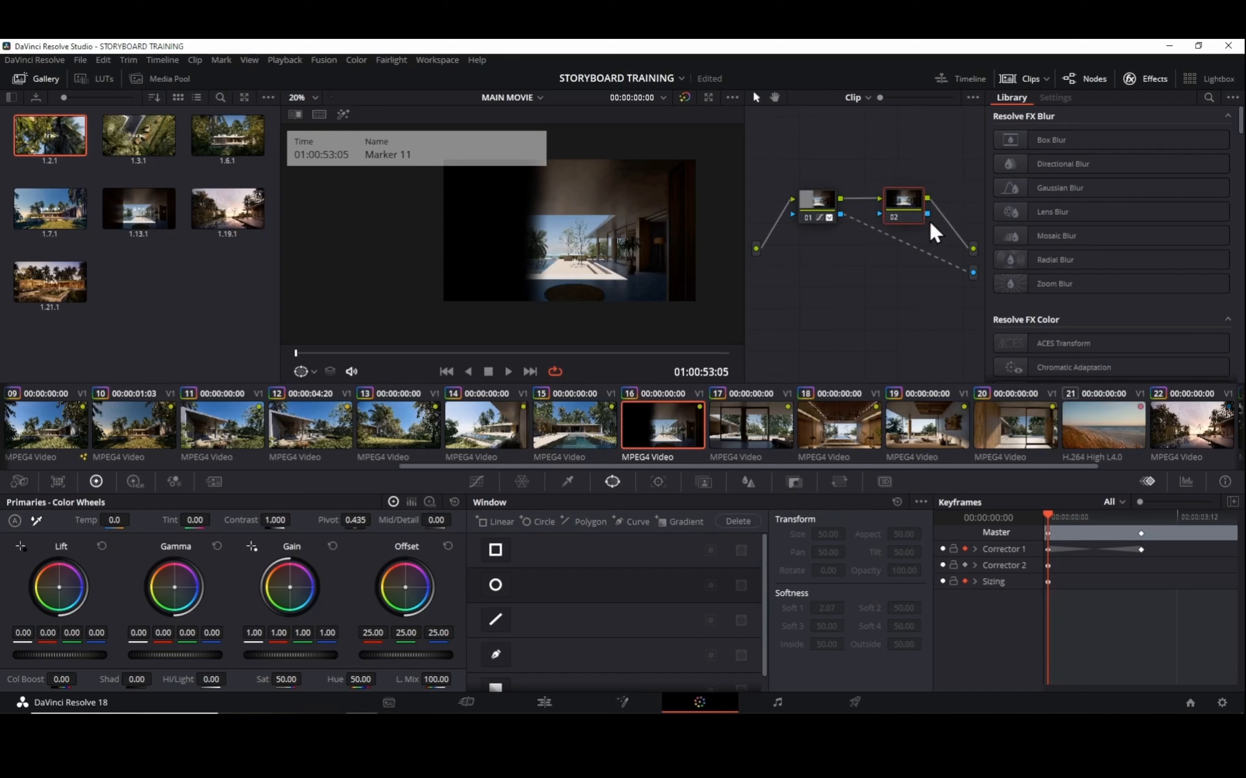
drag(968, 270, 973, 271)
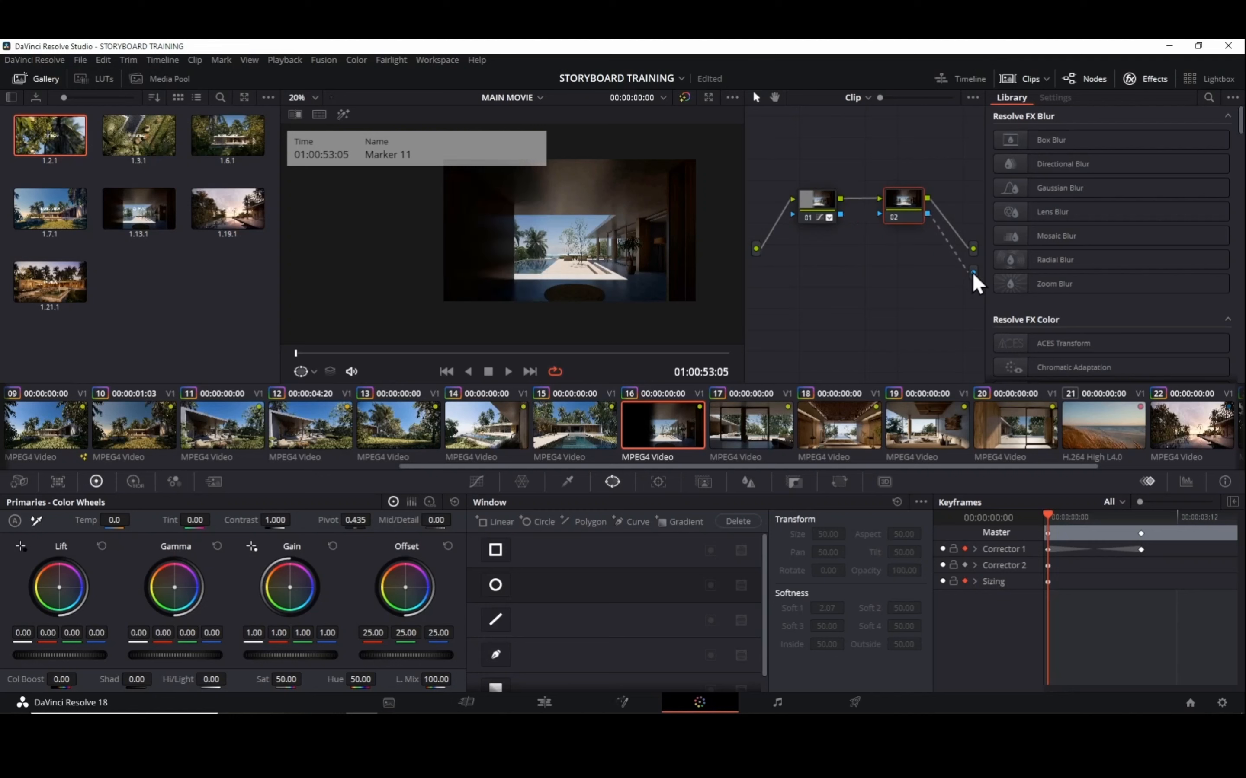
drag(840, 215, 880, 214)
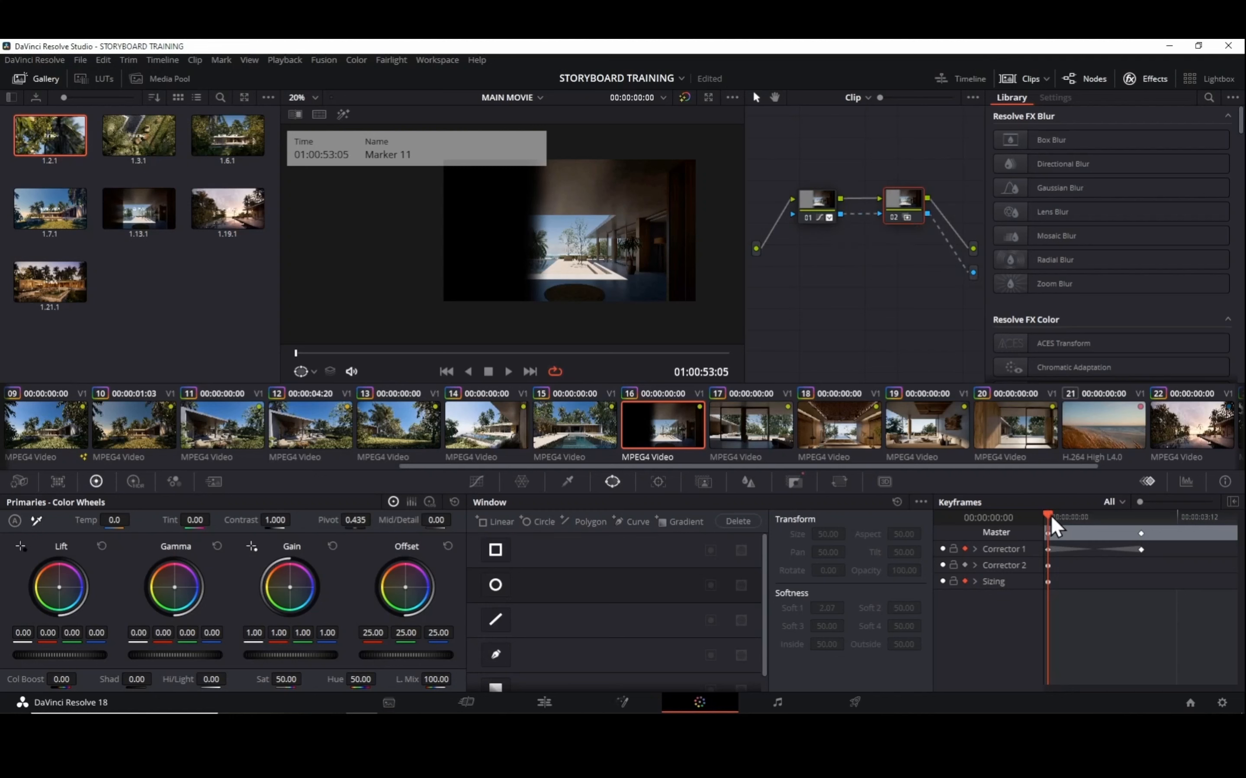
Step: At 00:00:01:10, add an inverted Linear window on node 02 over the image's right side, with Pan about 58.99 and Tilt about 55.25
drag(1051, 521, 1100, 517)
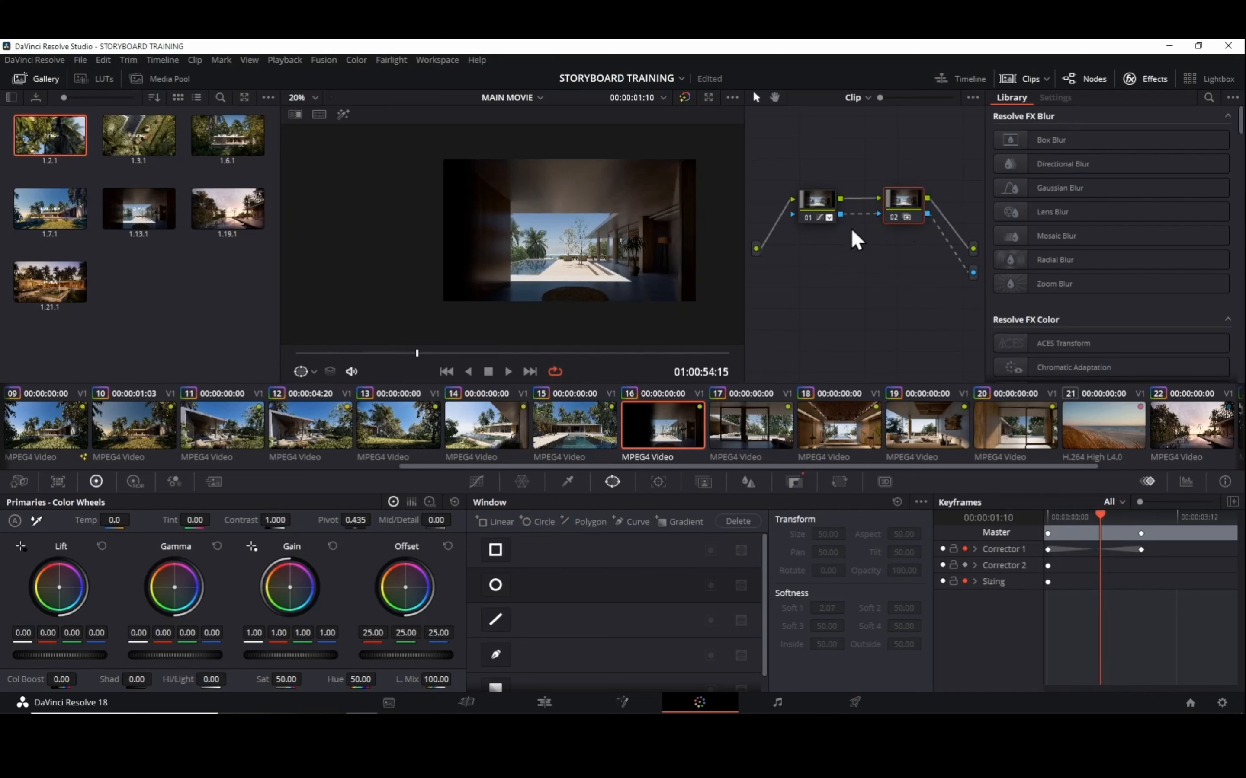
click(818, 203)
click(903, 213)
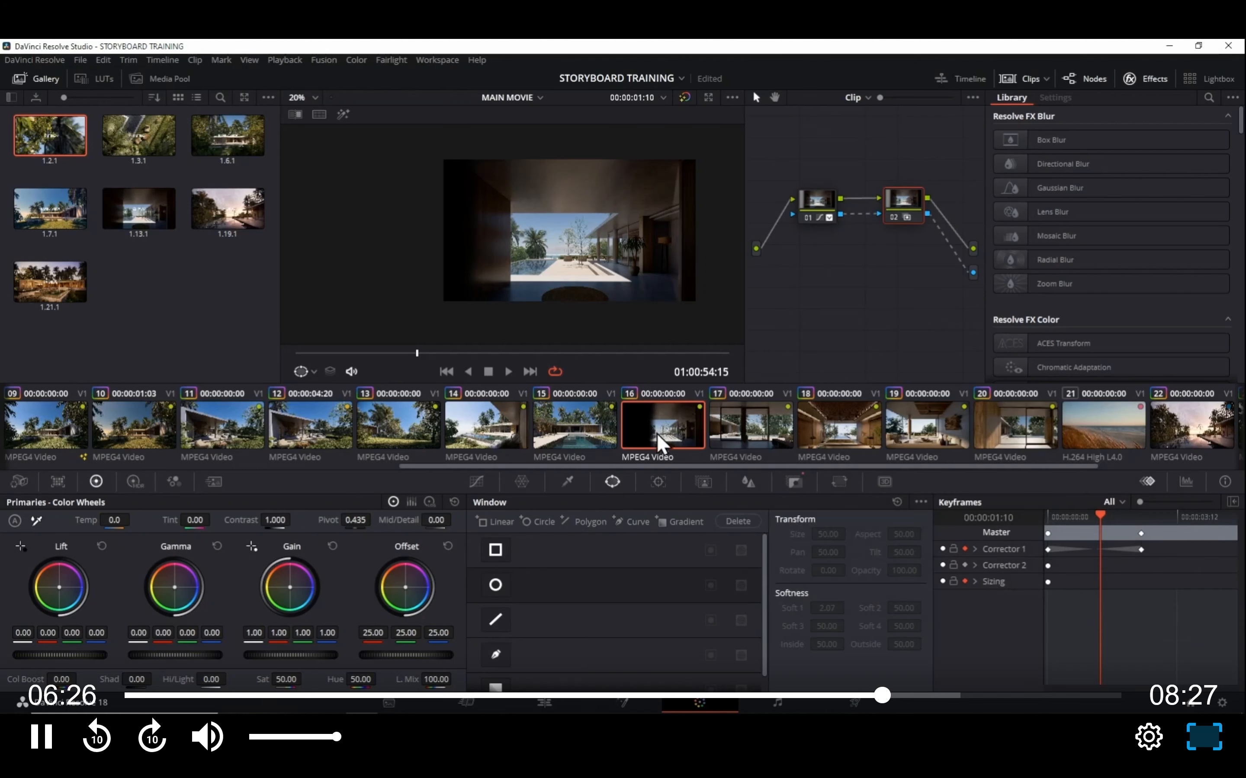
click(496, 522)
drag(623, 224, 662, 335)
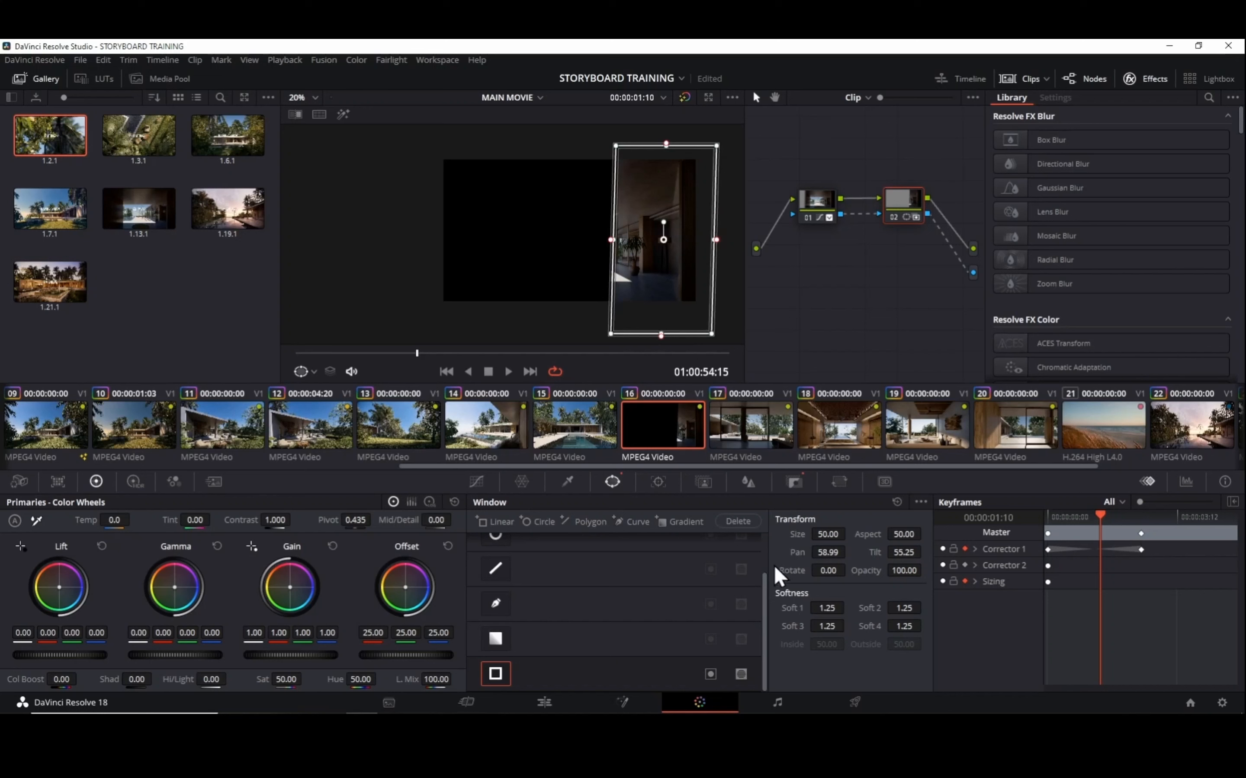
click(710, 674)
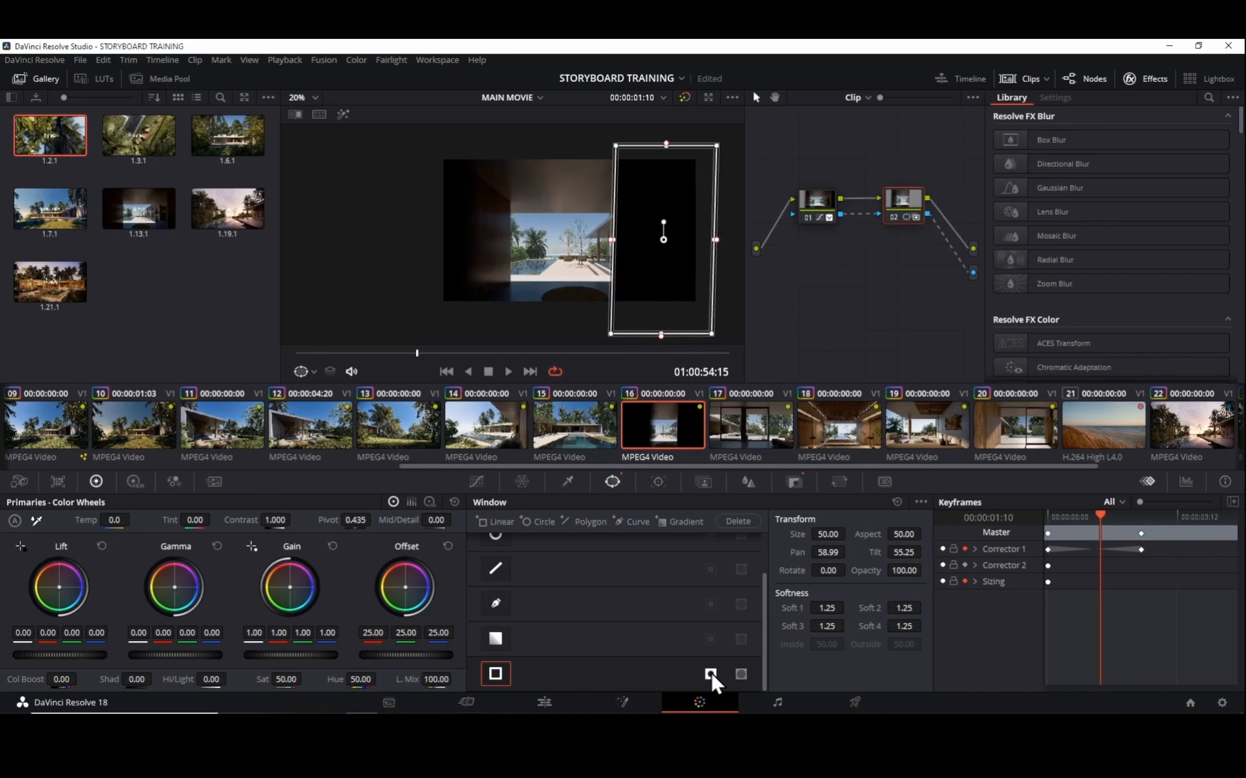
Step: Soften the window's left edge to Soft 1 about 9.12 and extend its right side further beyond the image
scroll(606, 260, up, 1)
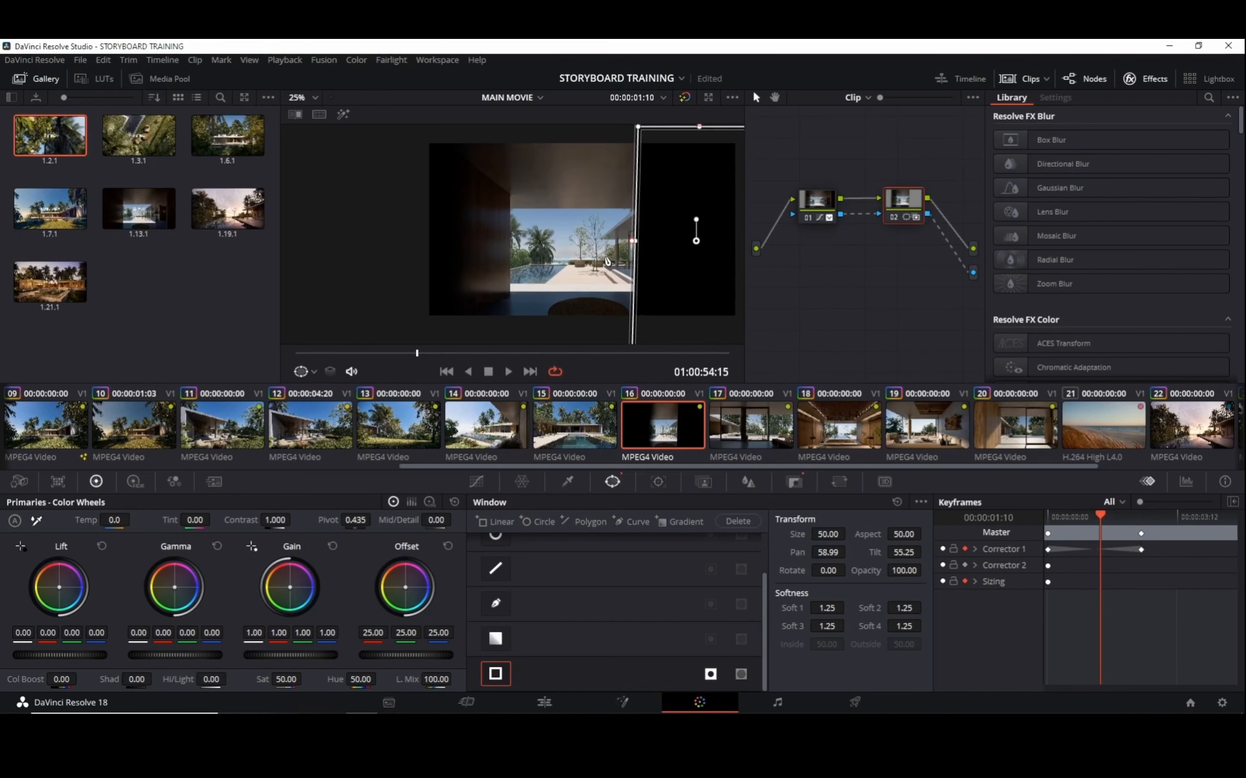
scroll(633, 242, up, 2)
drag(682, 246, 655, 252)
scroll(670, 250, down, 2)
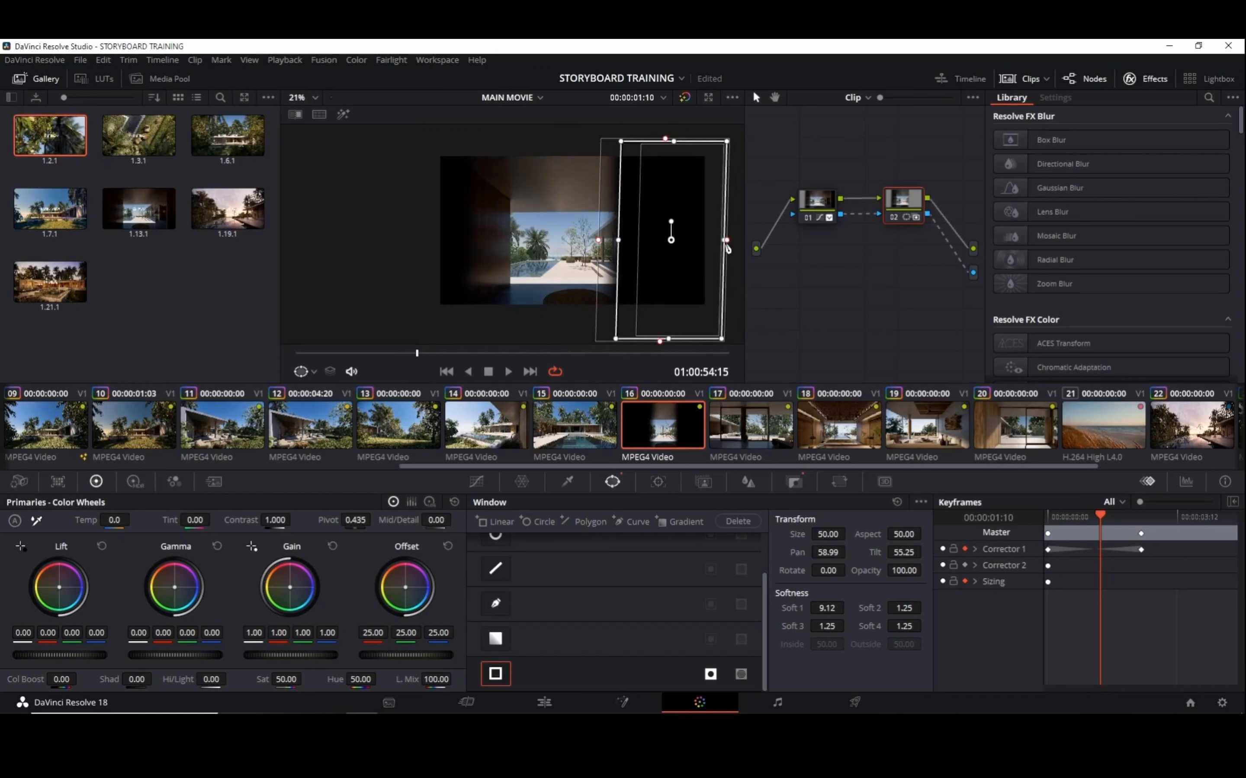
drag(720, 239, 742, 240)
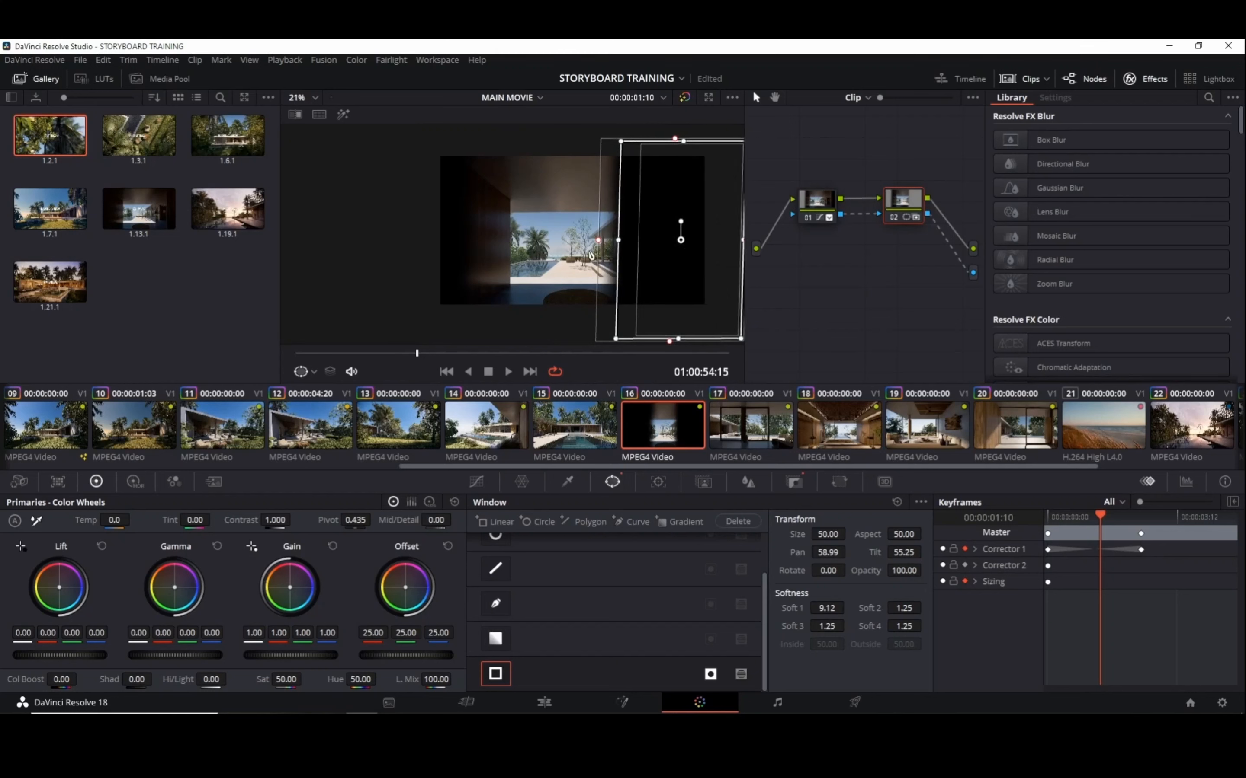
Step: At 00:00:02:12, narrow node 02's window to a thin strip fully outside the image's right edge
drag(1094, 530, 1017, 520)
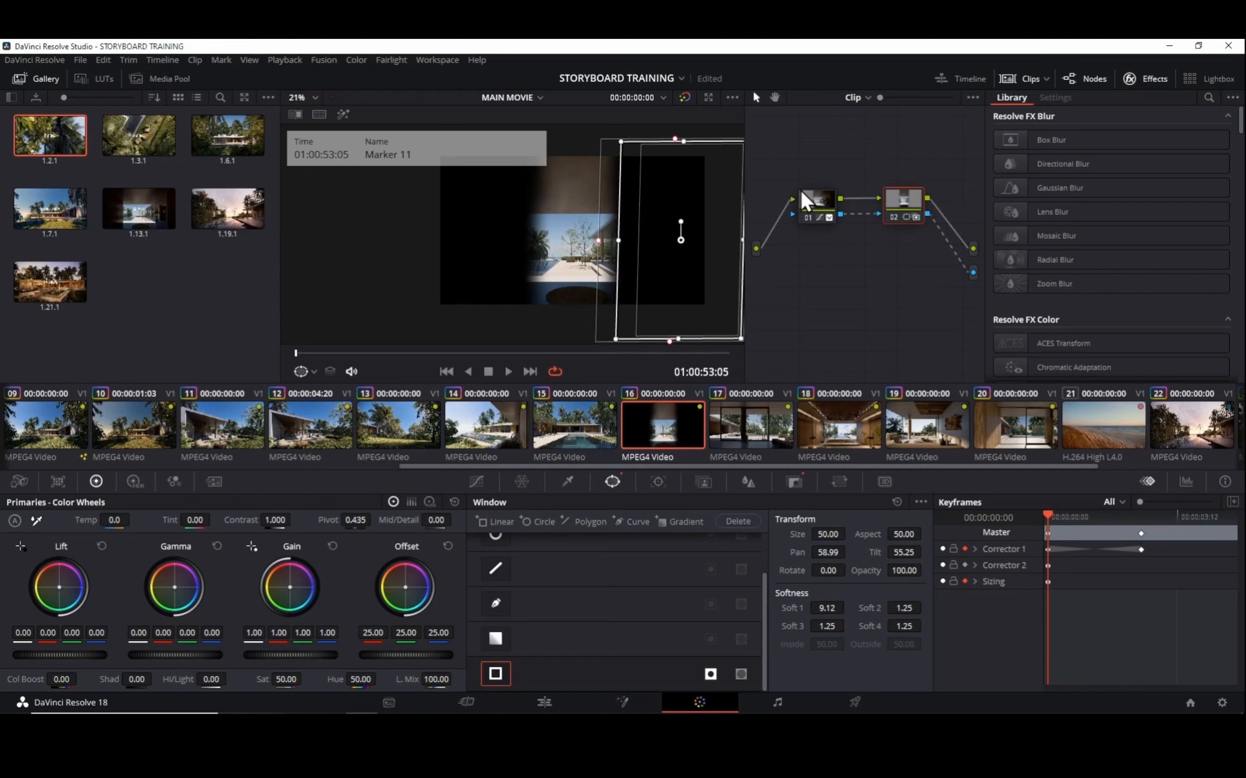
mouse_move(800, 189)
drag(1051, 519, 1142, 513)
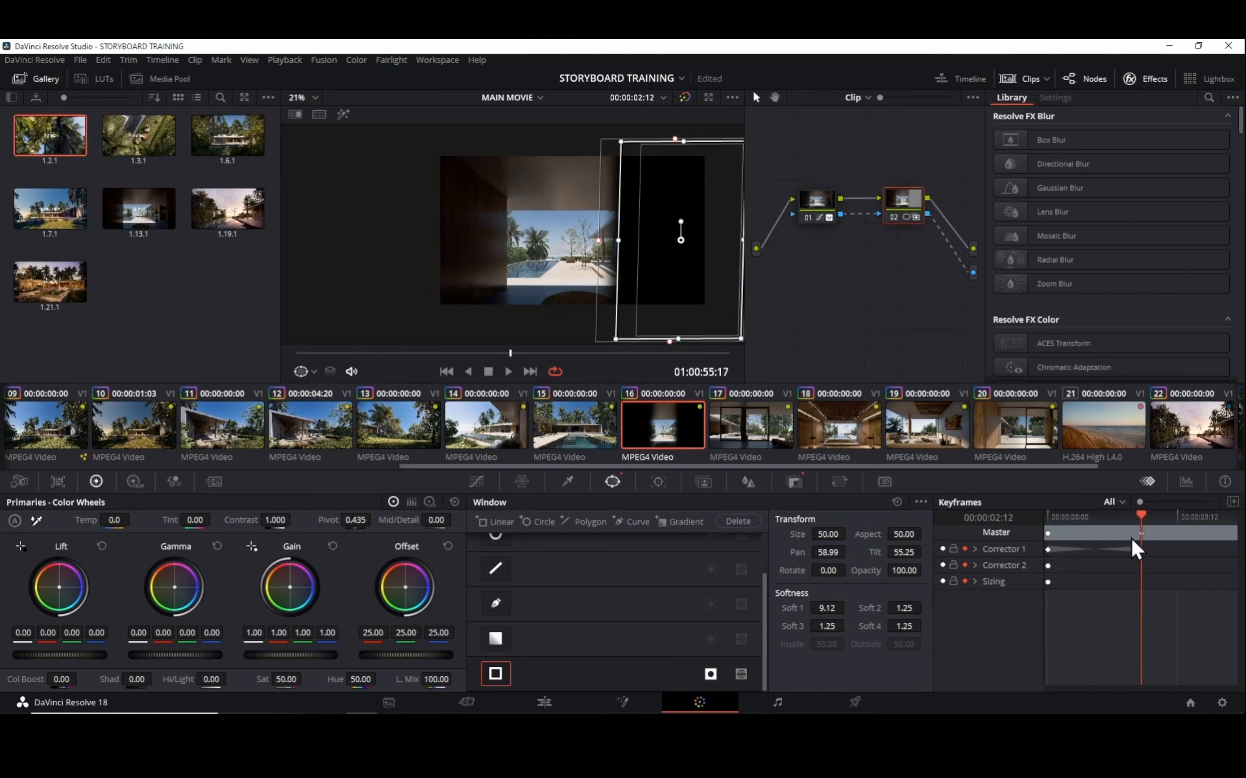
drag(666, 265, 672, 235)
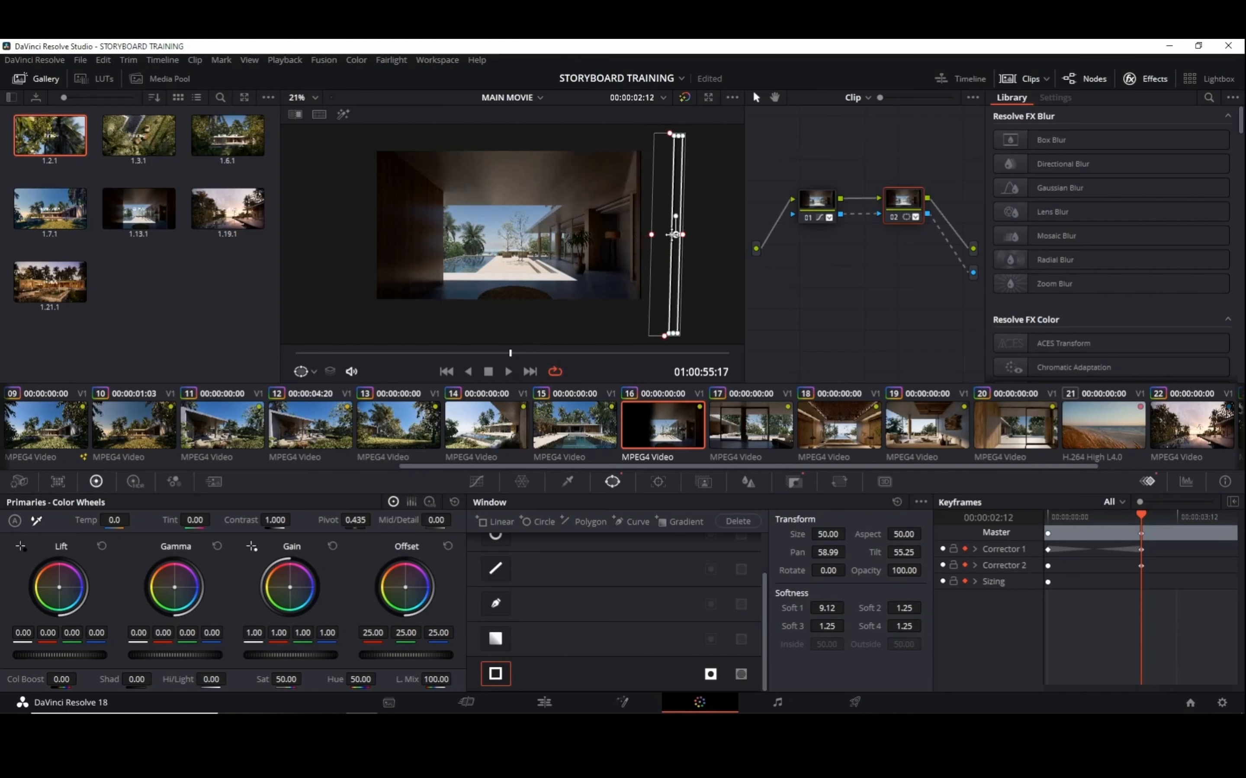
Step: Add a dynamic Corrector 2 keyframe at 00:00:02:12, and at the clip's first frame widen the window leftward over the image's right side
mouse_move(1121, 514)
mouse_down()
mouse_move(1009, 503)
mouse_move(1149, 514)
mouse_move(1034, 508)
mouse_up()
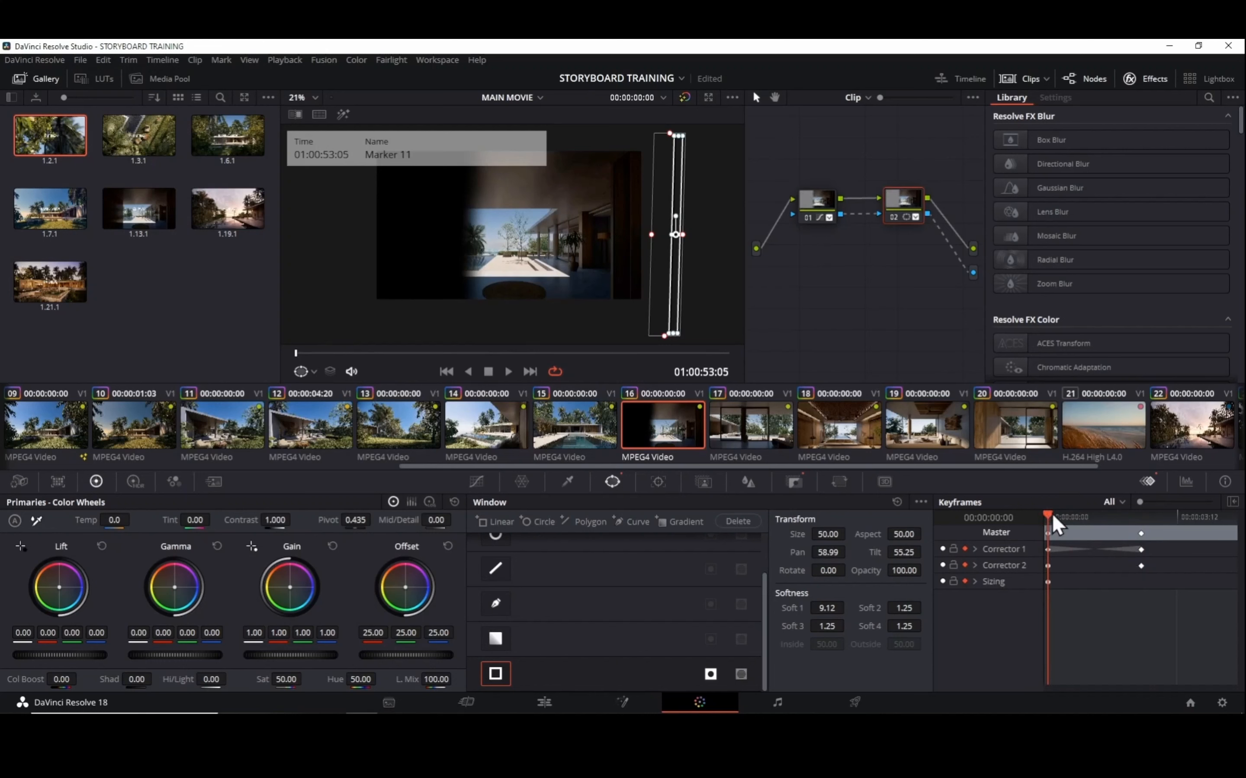
mouse_move(1085, 519)
mouse_down()
mouse_move(1074, 516)
mouse_move(1145, 527)
mouse_up()
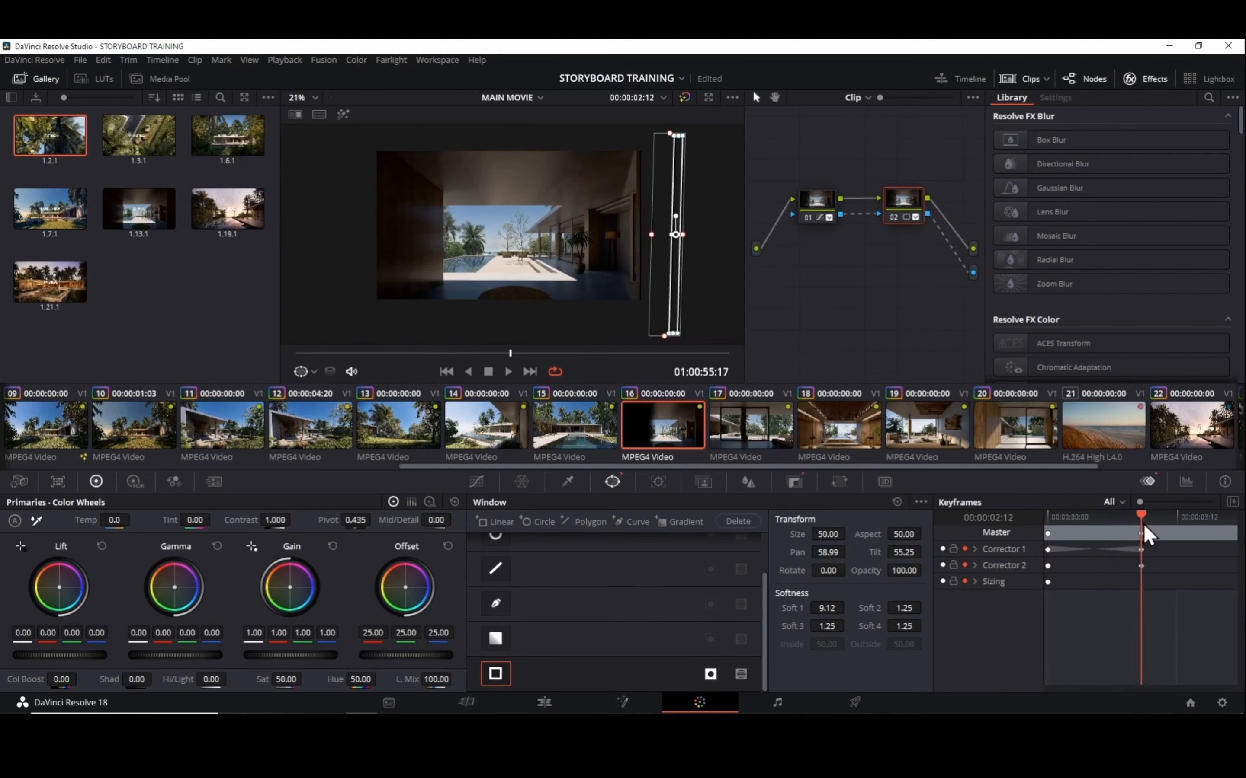
right_click(1144, 567)
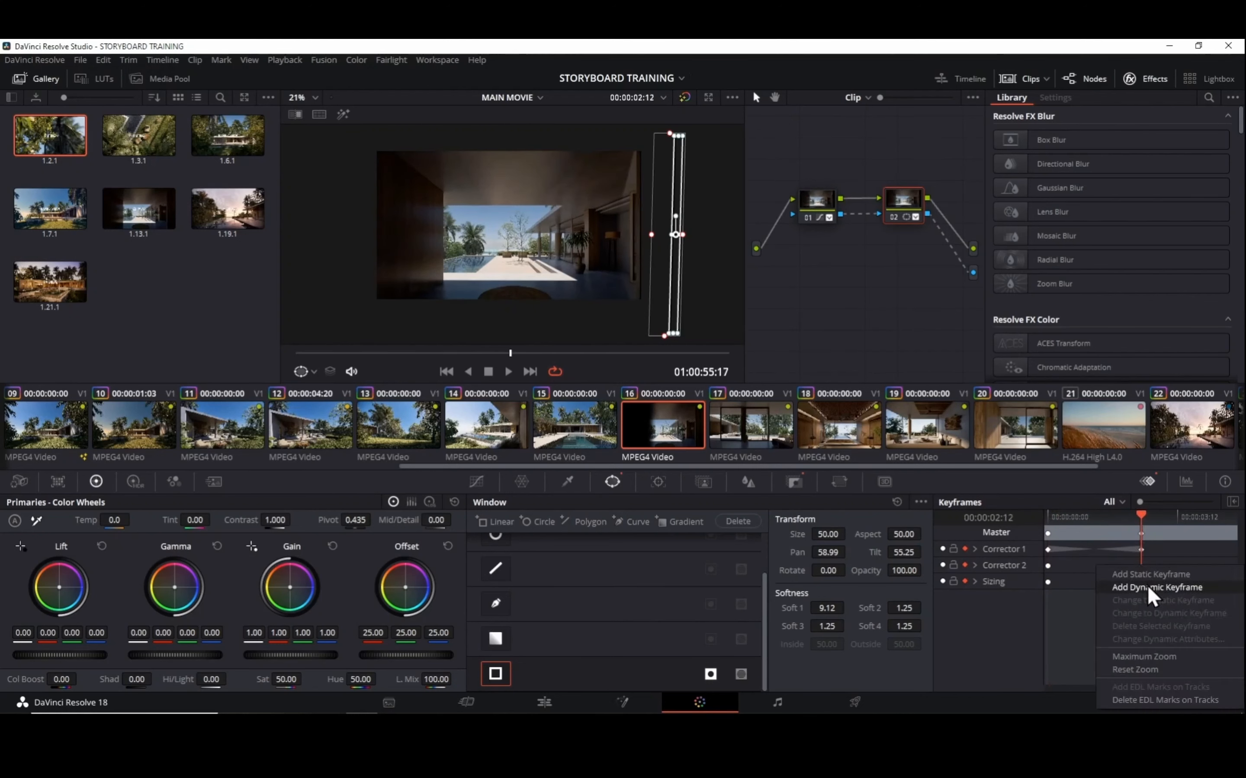
click(1148, 587)
drag(1141, 515, 1048, 519)
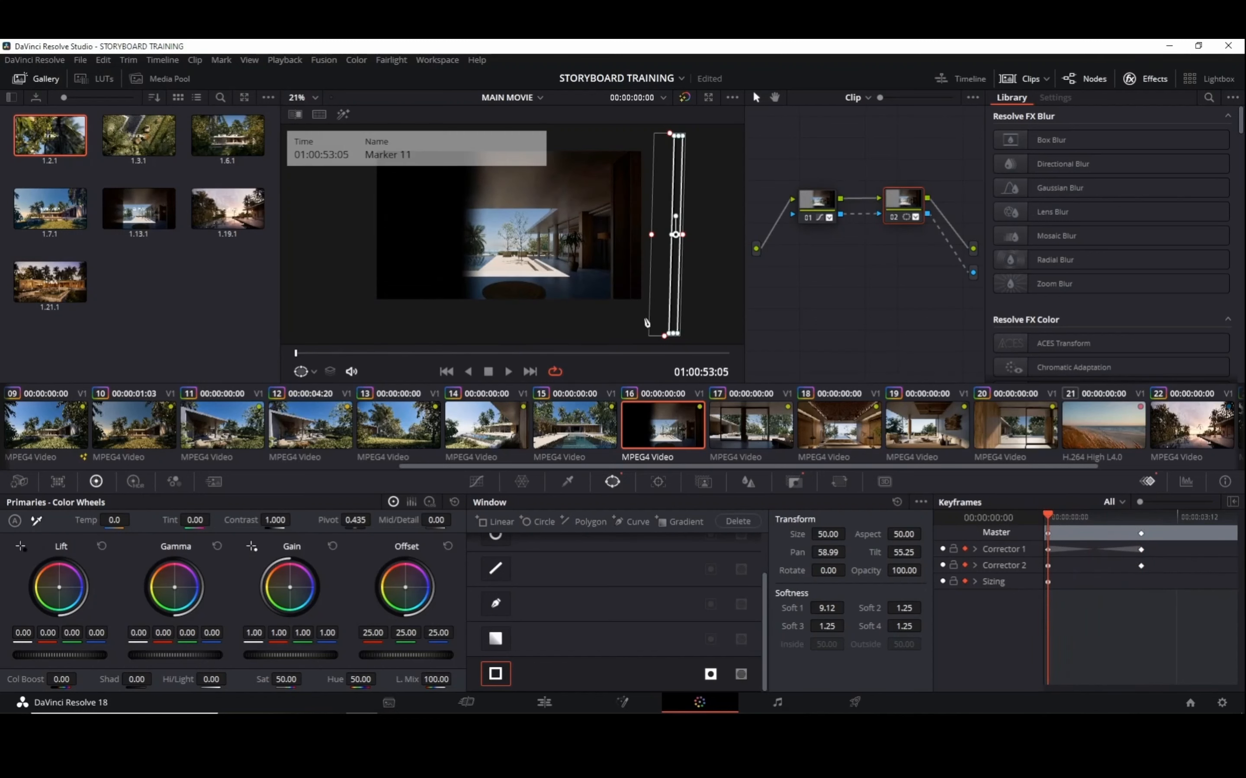
drag(671, 235, 543, 236)
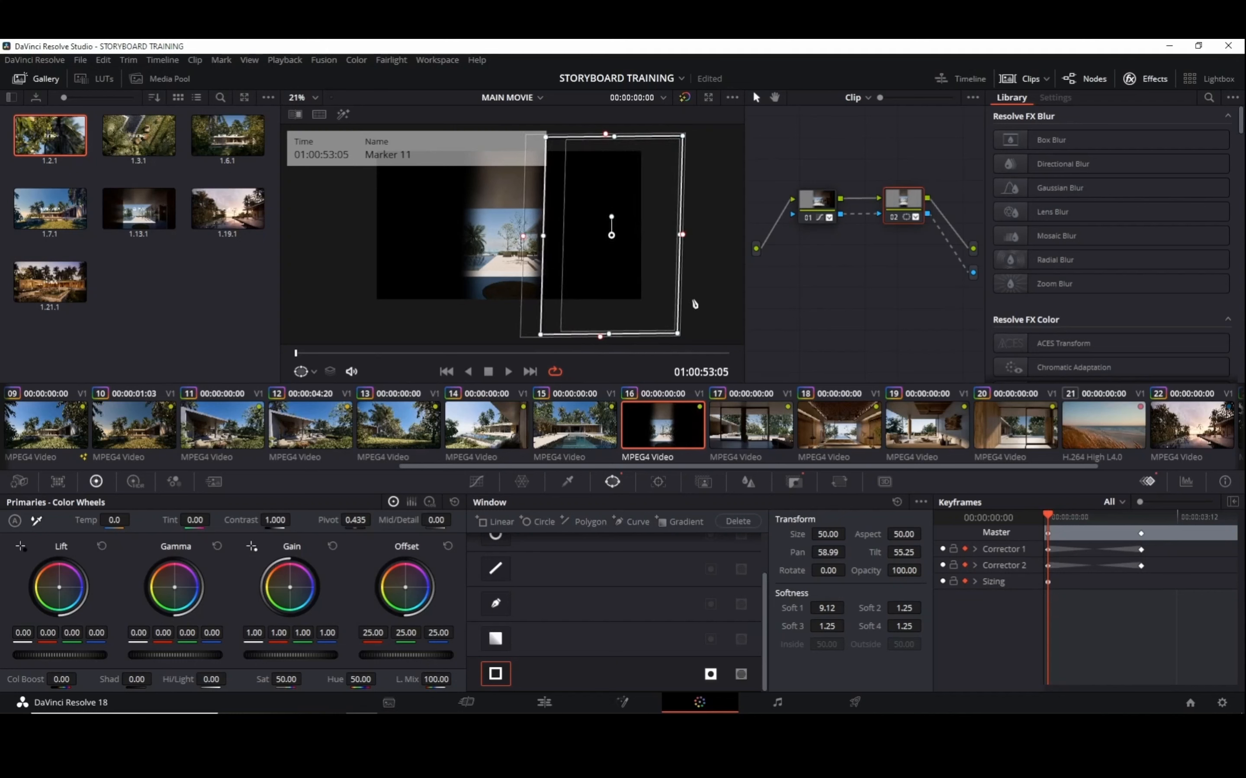
Step: Scrub through the two-sided opening up to 00:00:02:01 to check the right window's motion, and return to the clip's first frame
drag(1048, 517, 1127, 518)
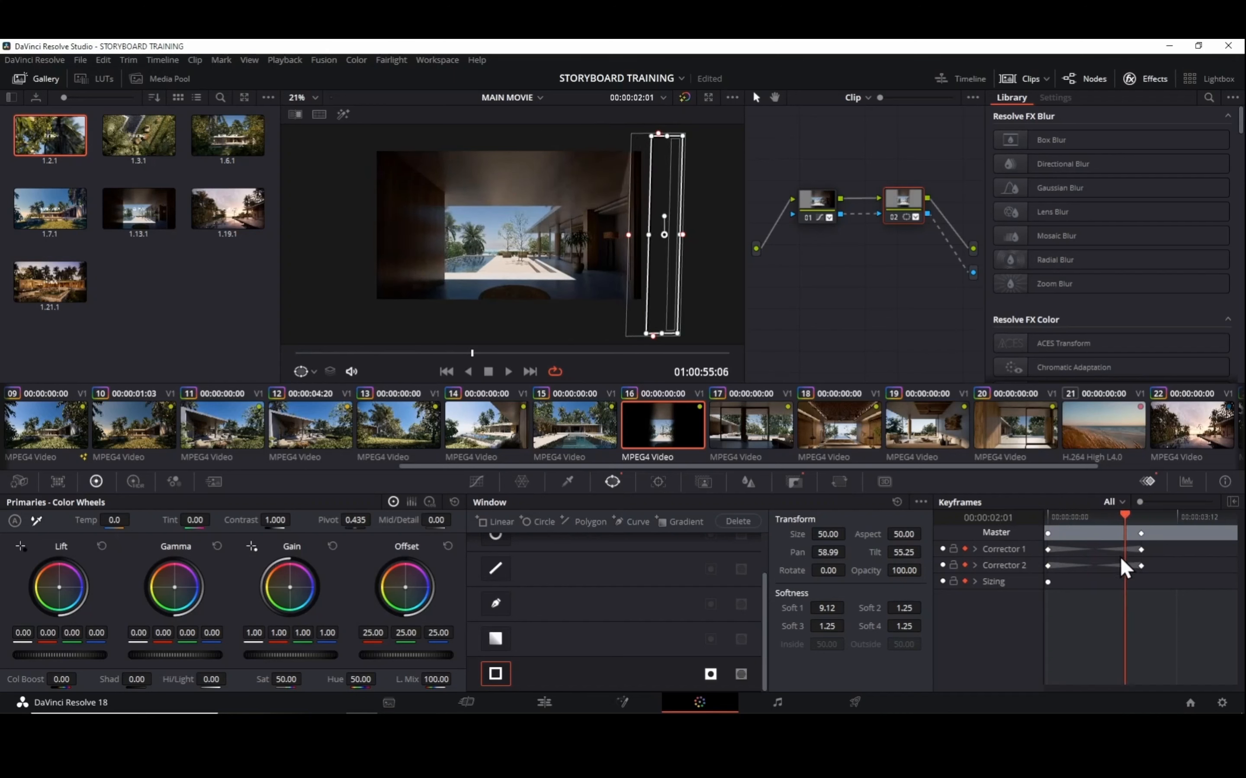
right_click(1141, 565)
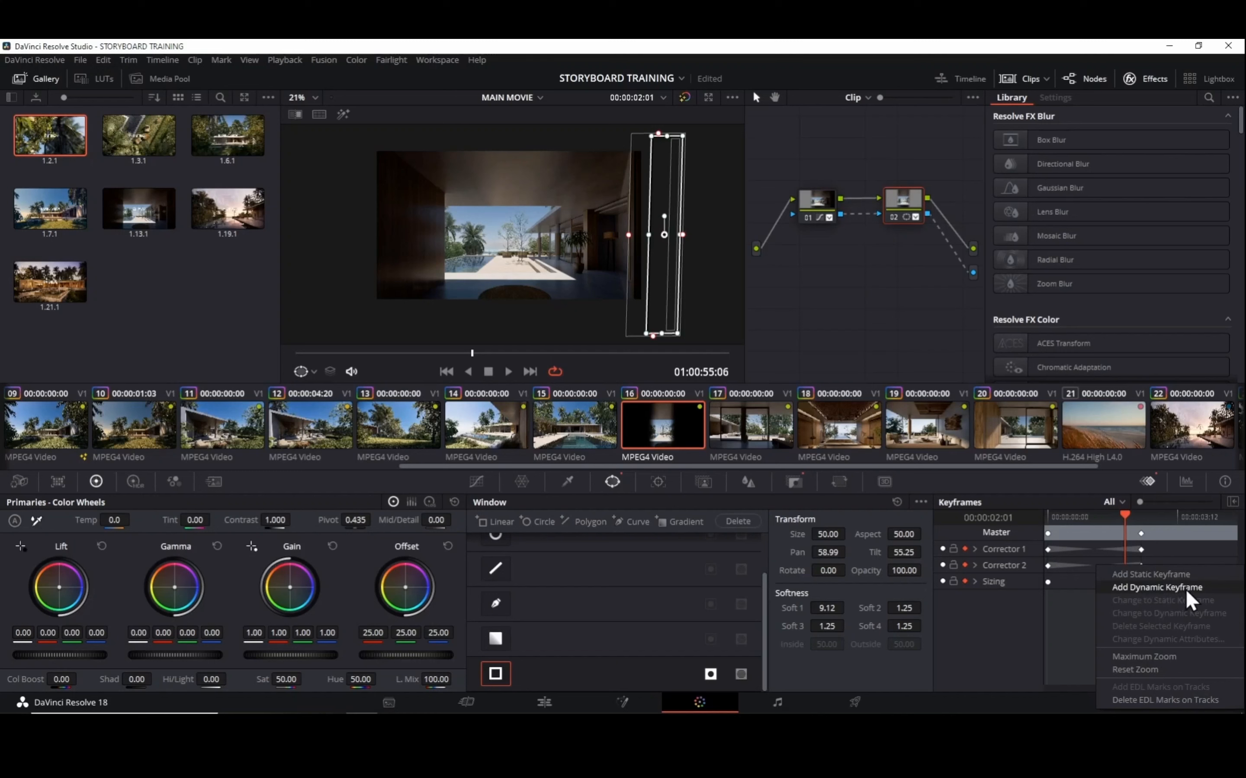
click(1075, 598)
mouse_move(1127, 517)
mouse_down()
mouse_move(1138, 520)
mouse_move(1012, 513)
mouse_up()
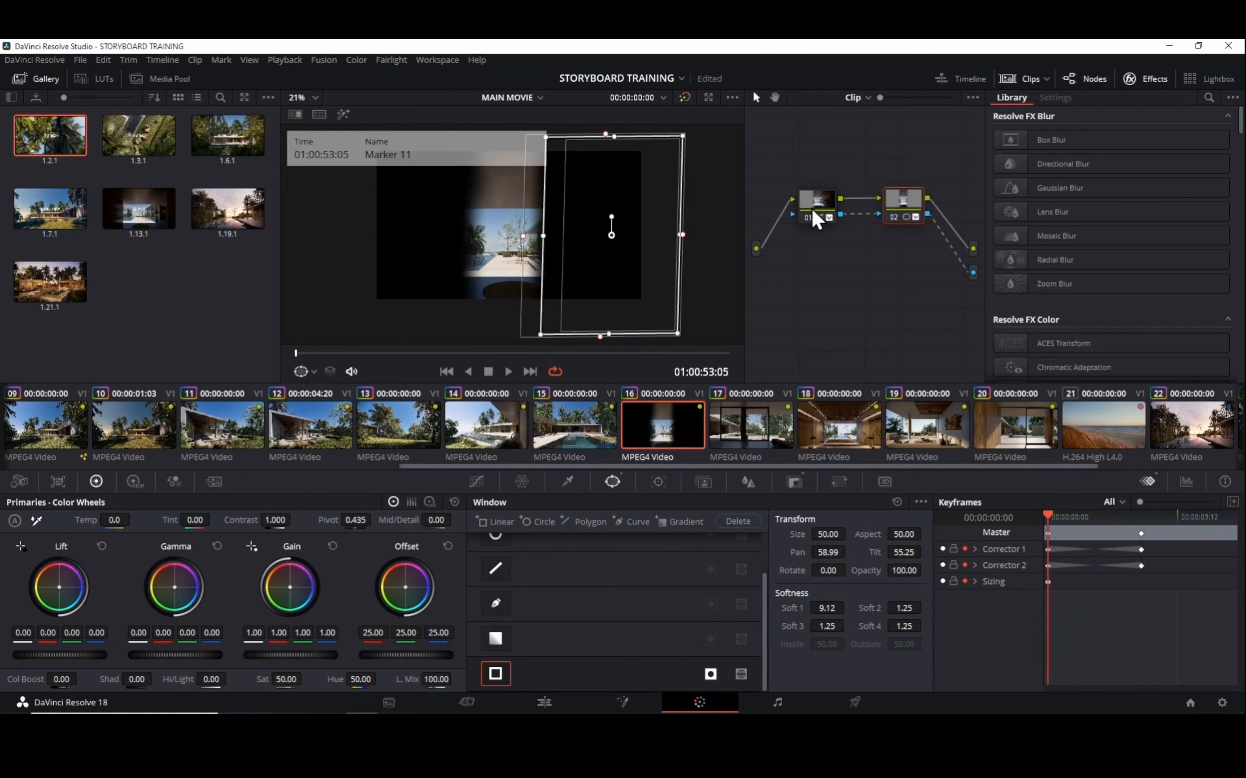